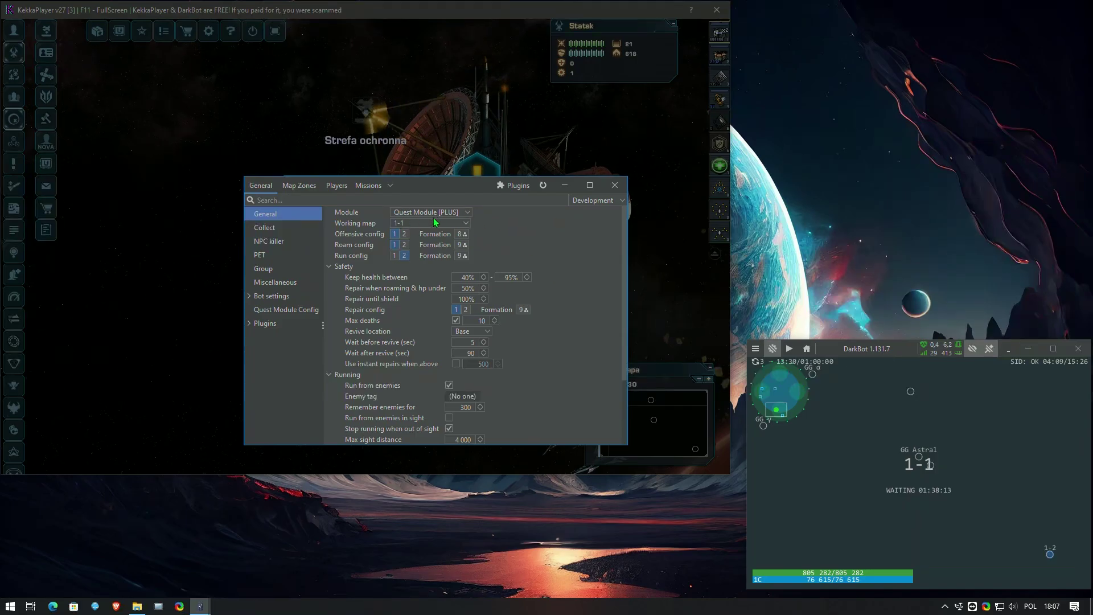
Browse the saved mission profiles and the NPC killer settings.
click(390, 185)
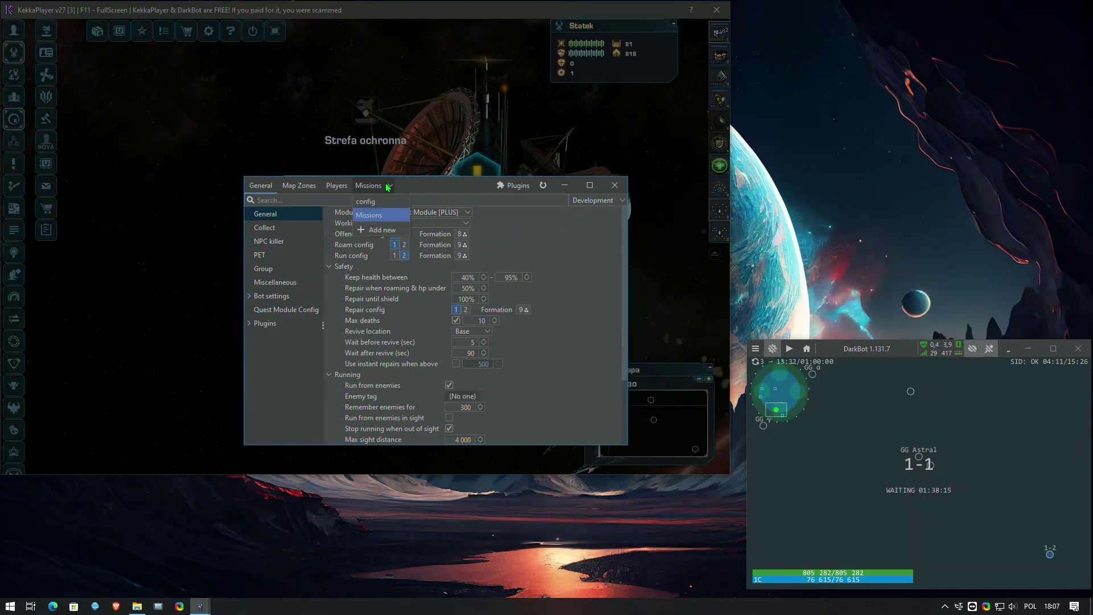
click(278, 243)
scroll(476, 317, down, 3)
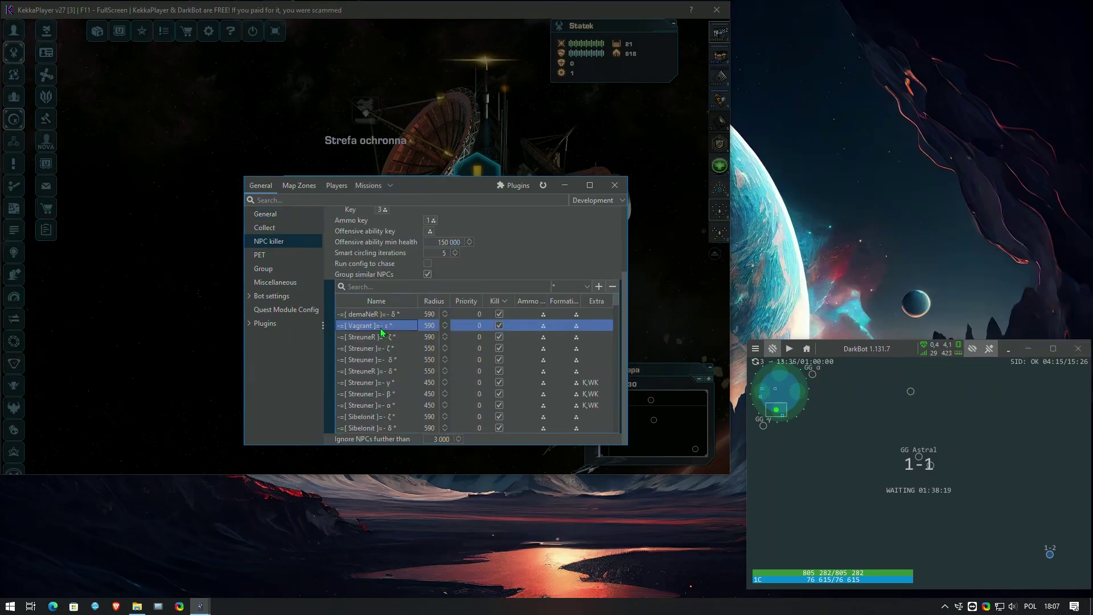
scroll(382, 333, down, 3)
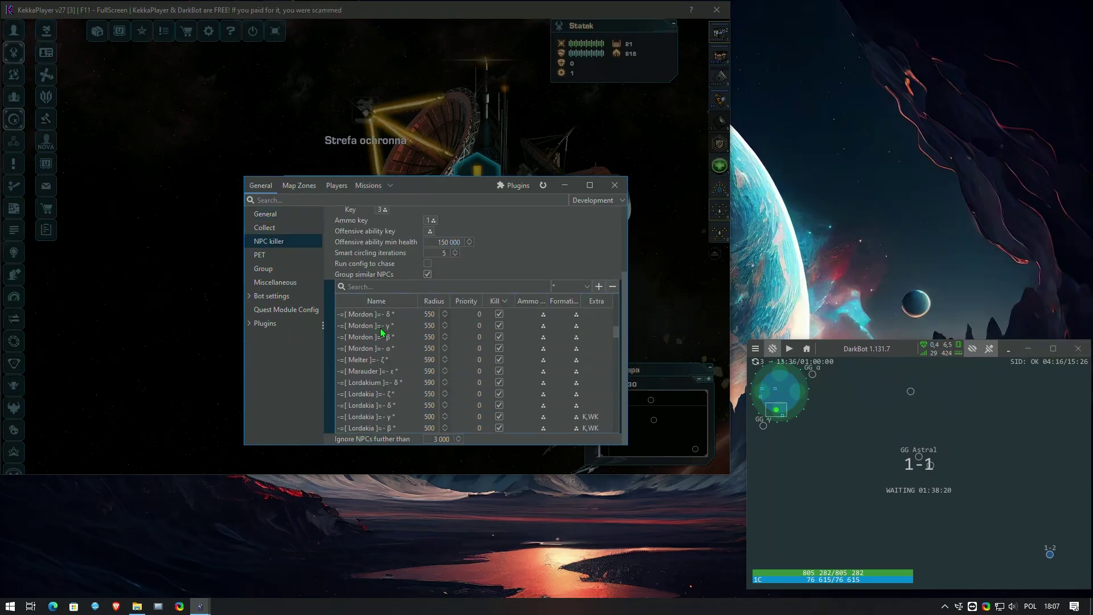
Select PIRATE_BOOTY_GOLD in the Collect resource list, then go back to General settings.
click(279, 229)
click(408, 340)
scroll(408, 341, down, 1)
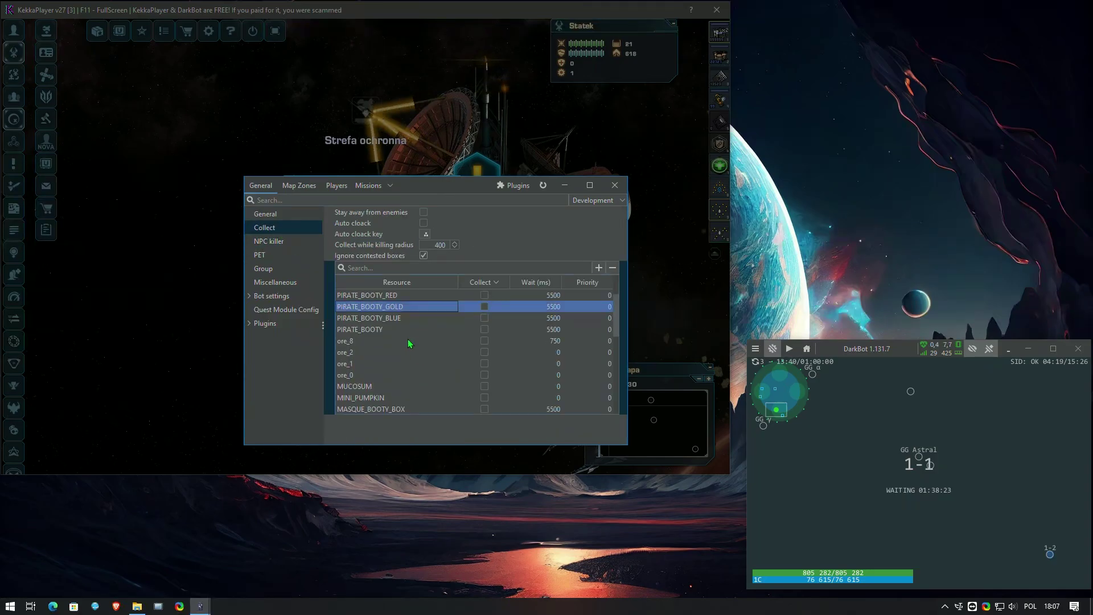
scroll(409, 343, down, 2)
scroll(410, 343, up, 2)
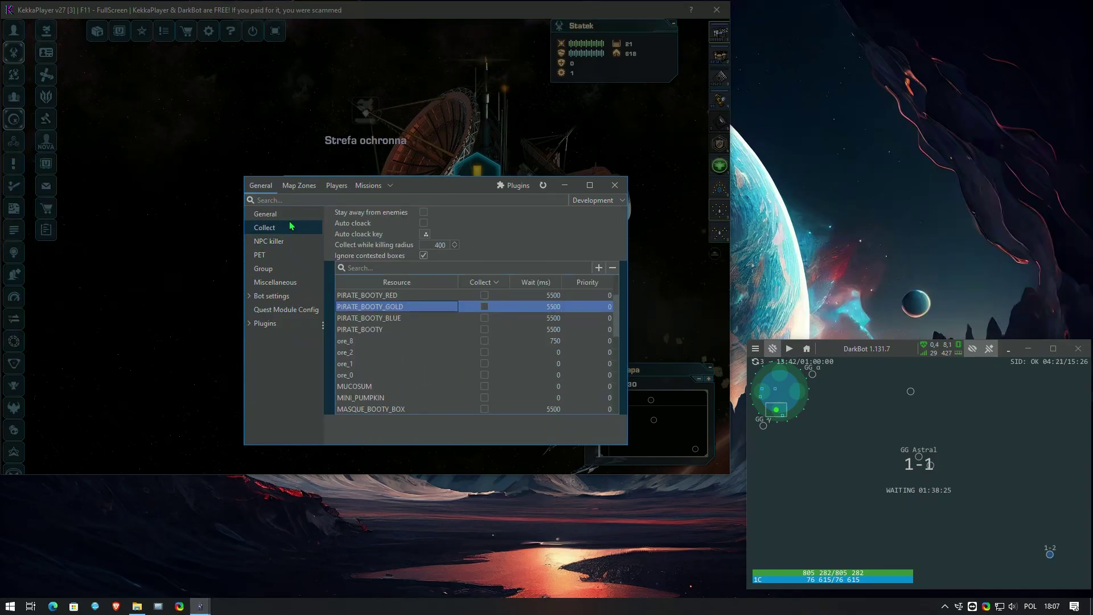
click(284, 216)
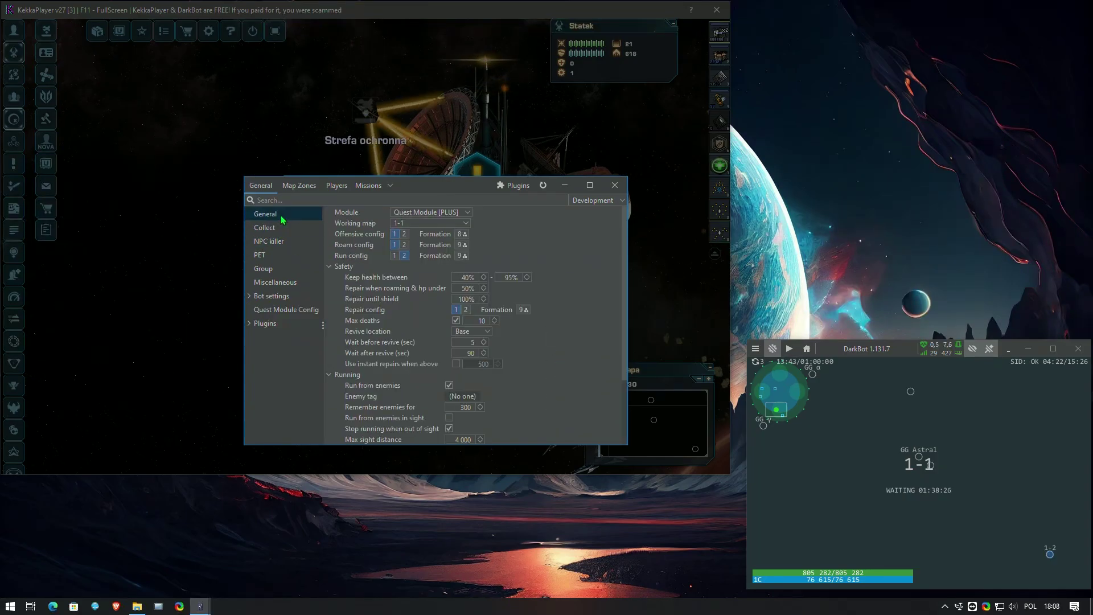
Check the working map choices, keeping 1-1, and show the installed plugins list.
click(467, 222)
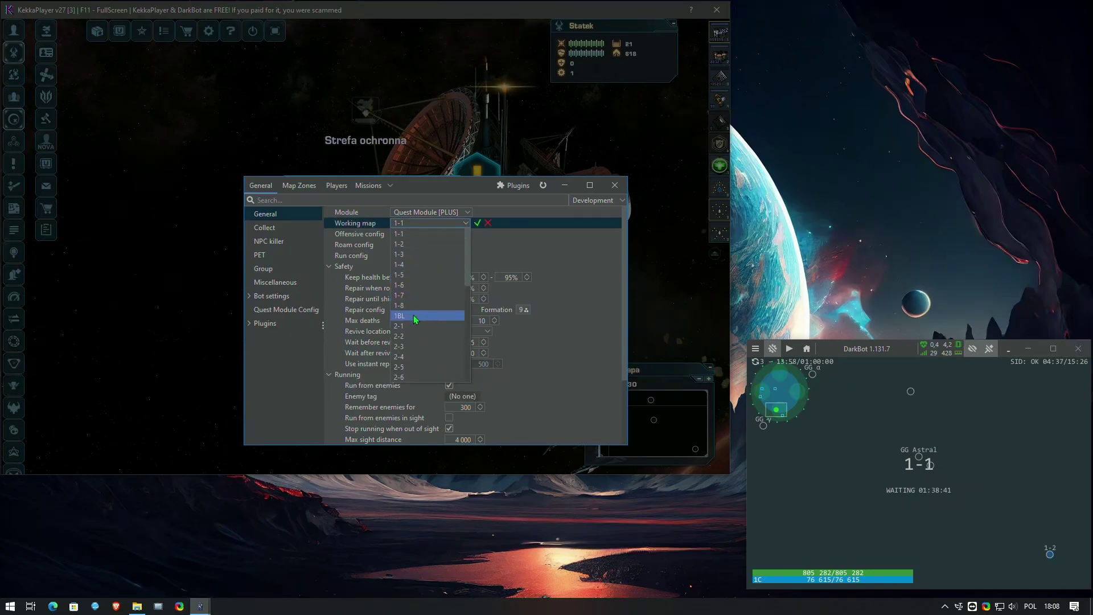
click(478, 223)
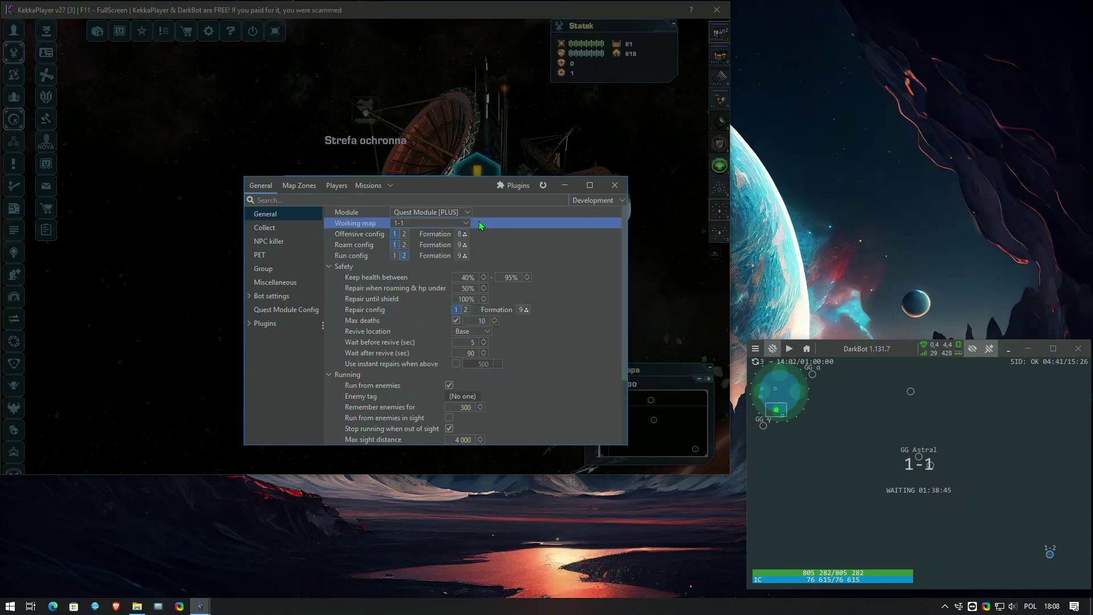
click(507, 185)
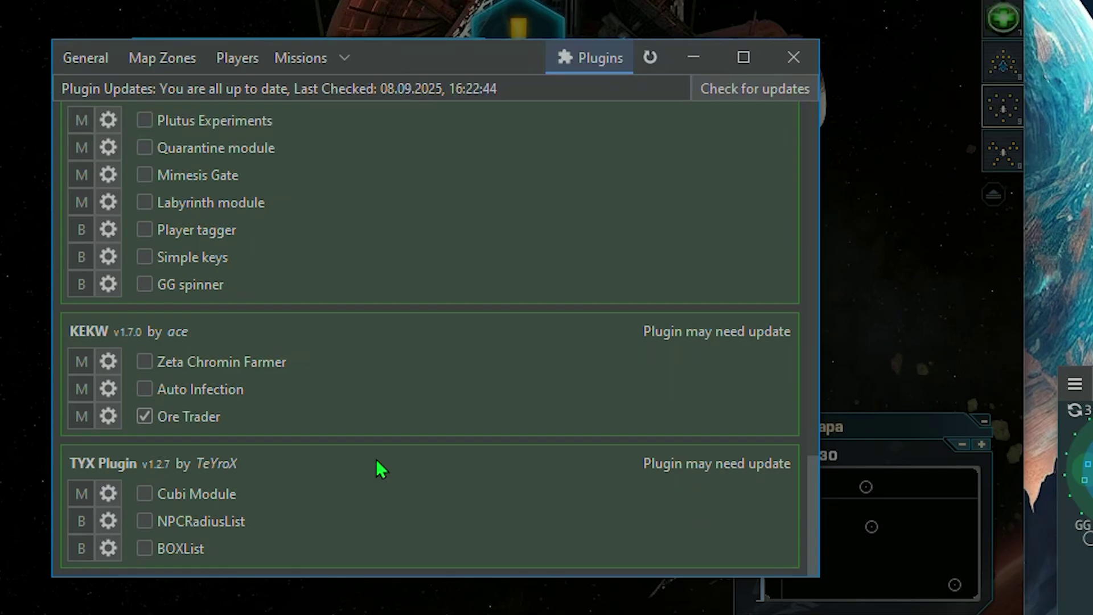
Look through the plugins, then show Bot settings with KekkaPlayer API (Recommended) as the API.
mouse_move(183, 422)
scroll(356, 408, up, 5)
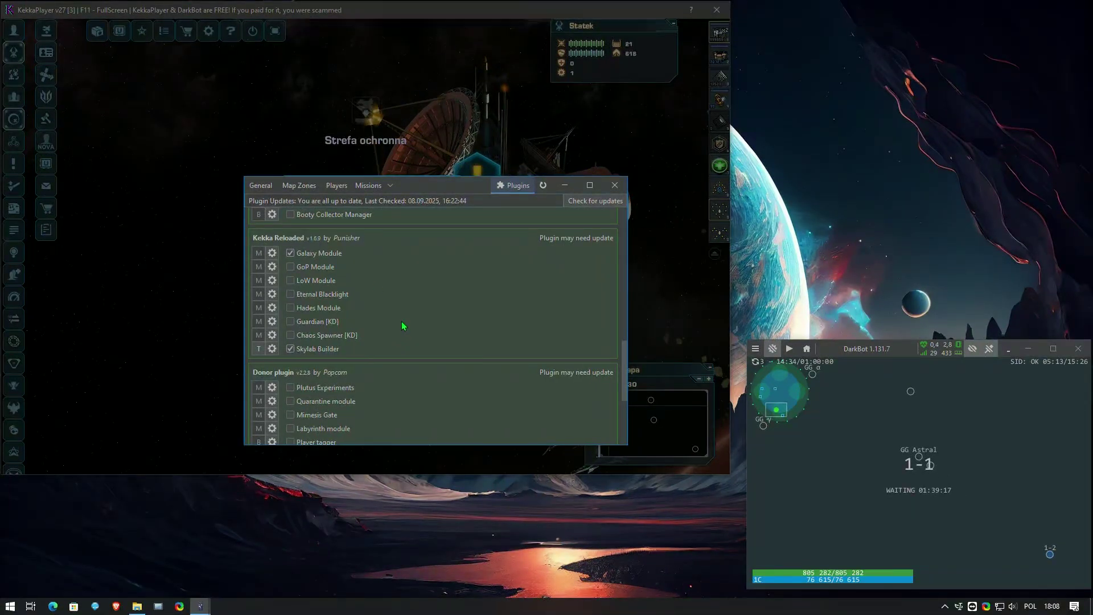
click(257, 183)
click(284, 296)
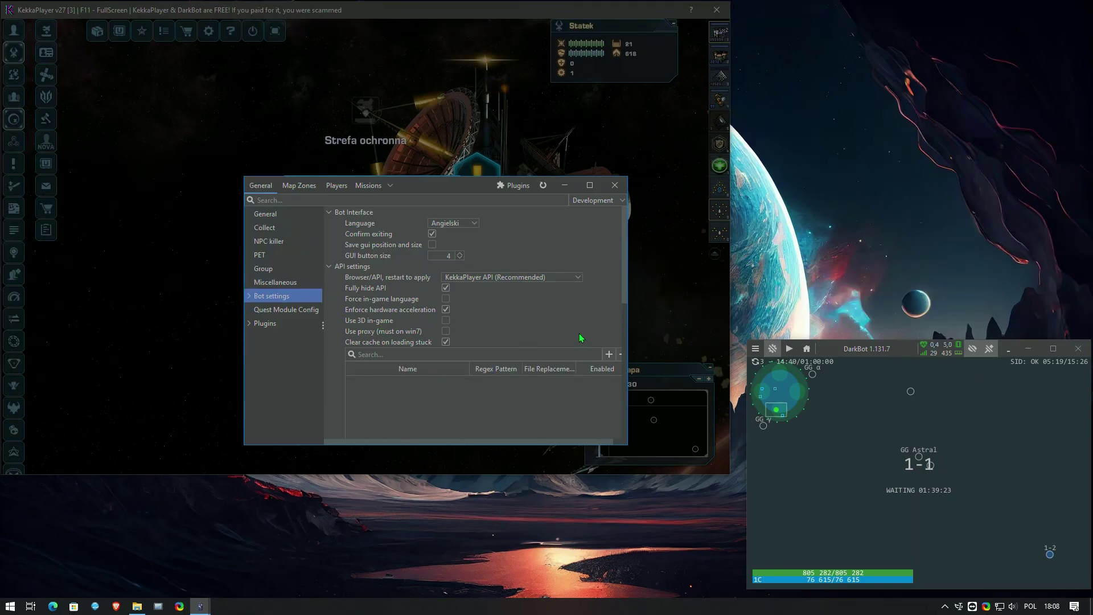
Check the bot window's display options, then show Quest Module Config with Collect and Kill NPCs enabled.
click(972, 351)
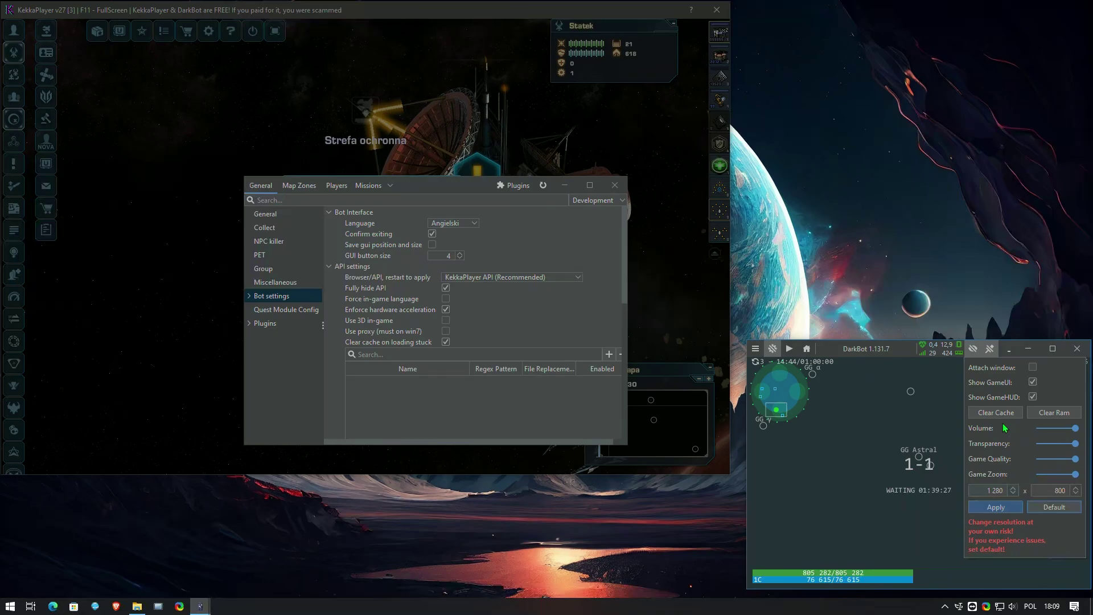
click(897, 353)
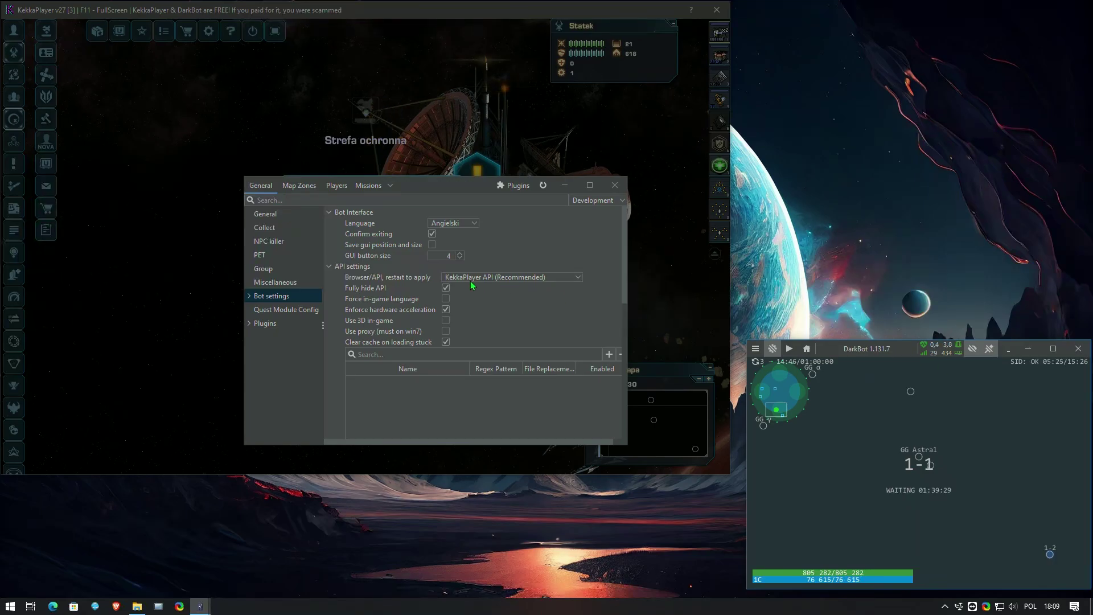
click(282, 310)
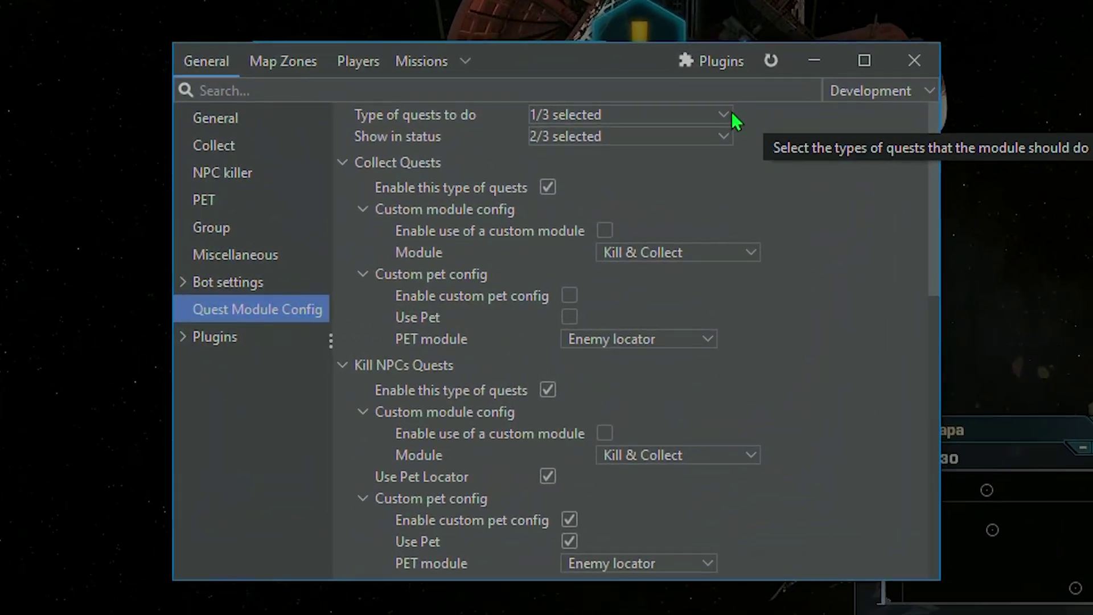
click(726, 114)
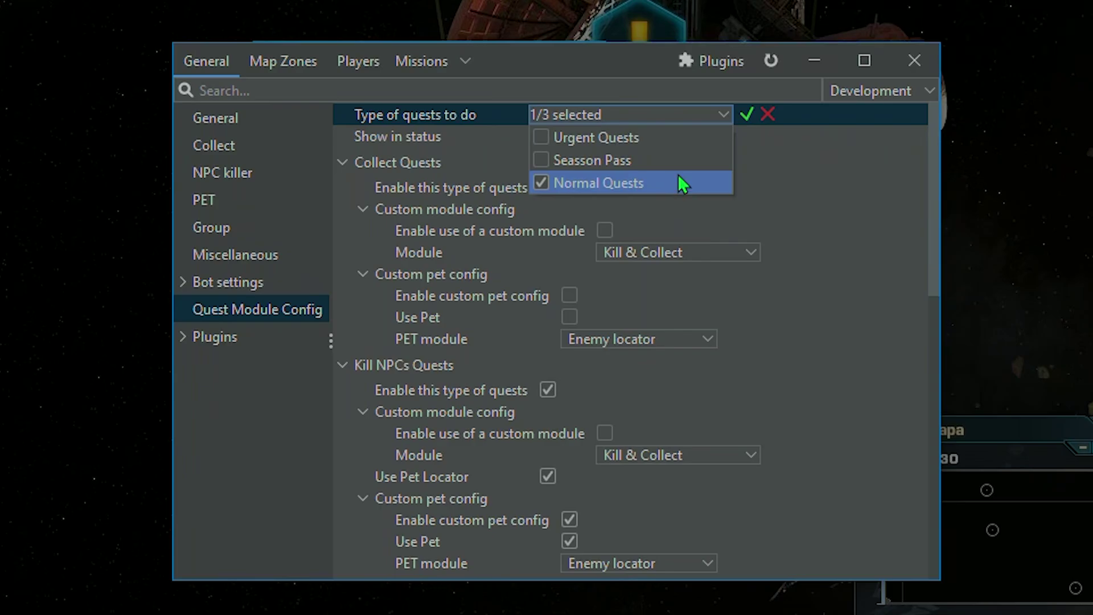
click(747, 113)
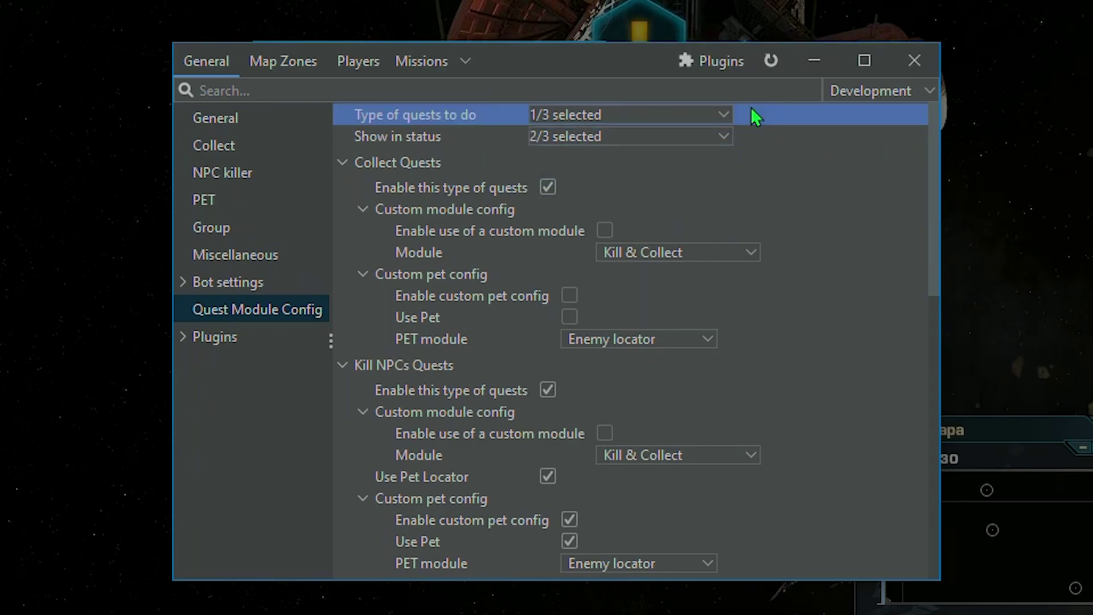
click(726, 137)
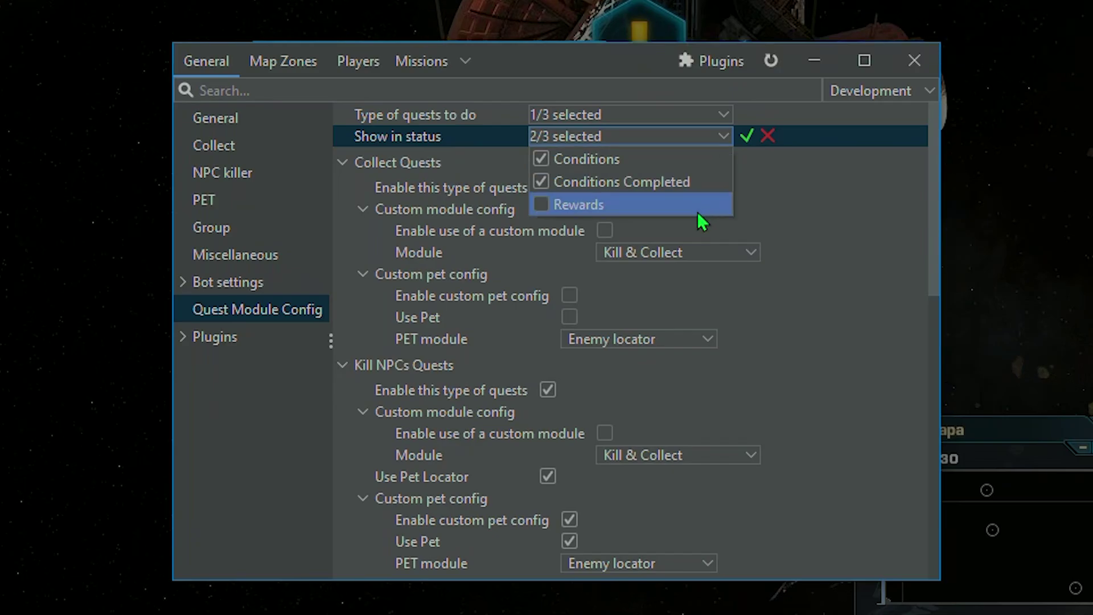
click(748, 139)
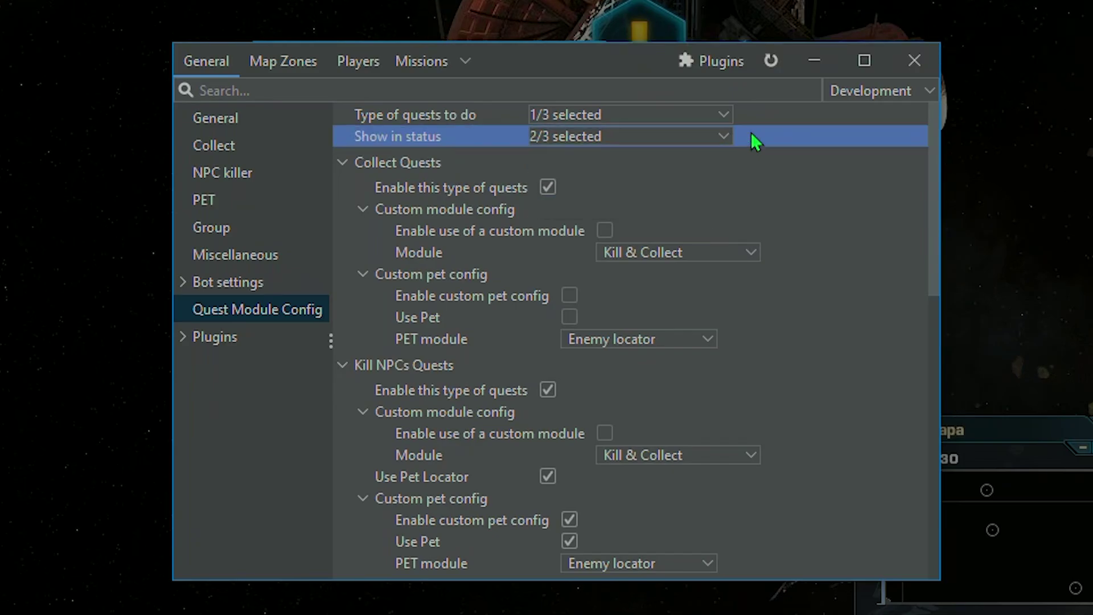
Collapse the Collect, Kill NPCs, PVP, GG and Season Pass Quests sections, then re-expand Collect Quests.
double_click(711, 164)
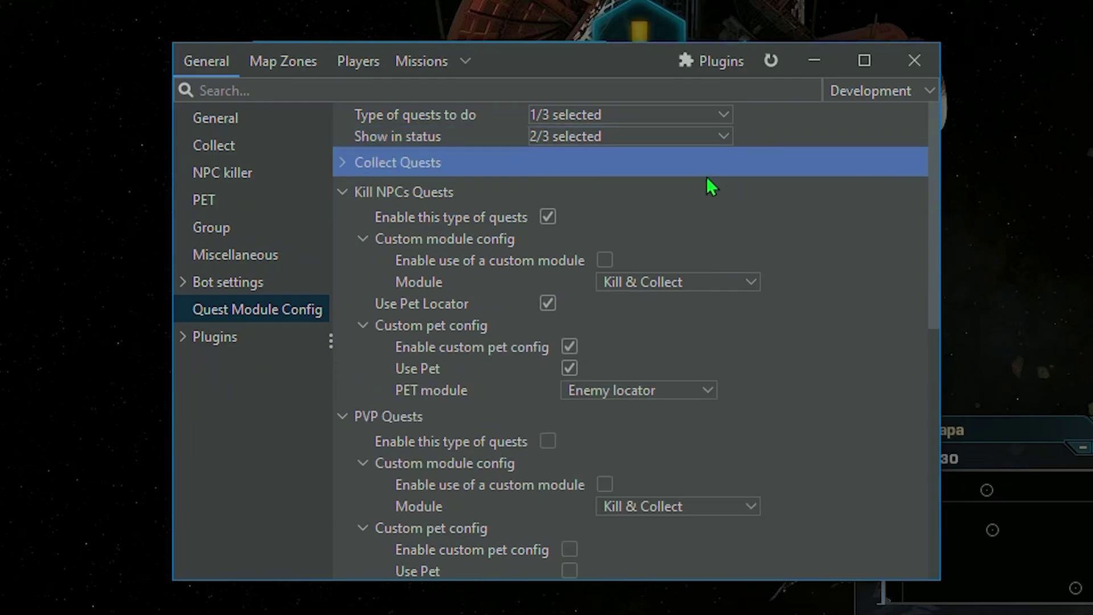
double_click(706, 192)
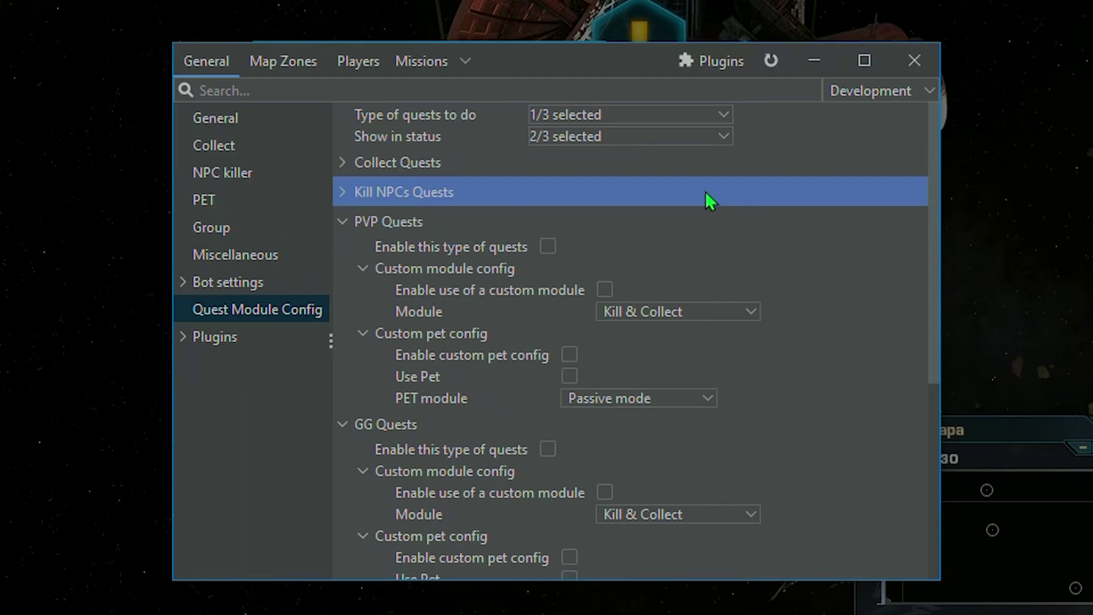
double_click(701, 222)
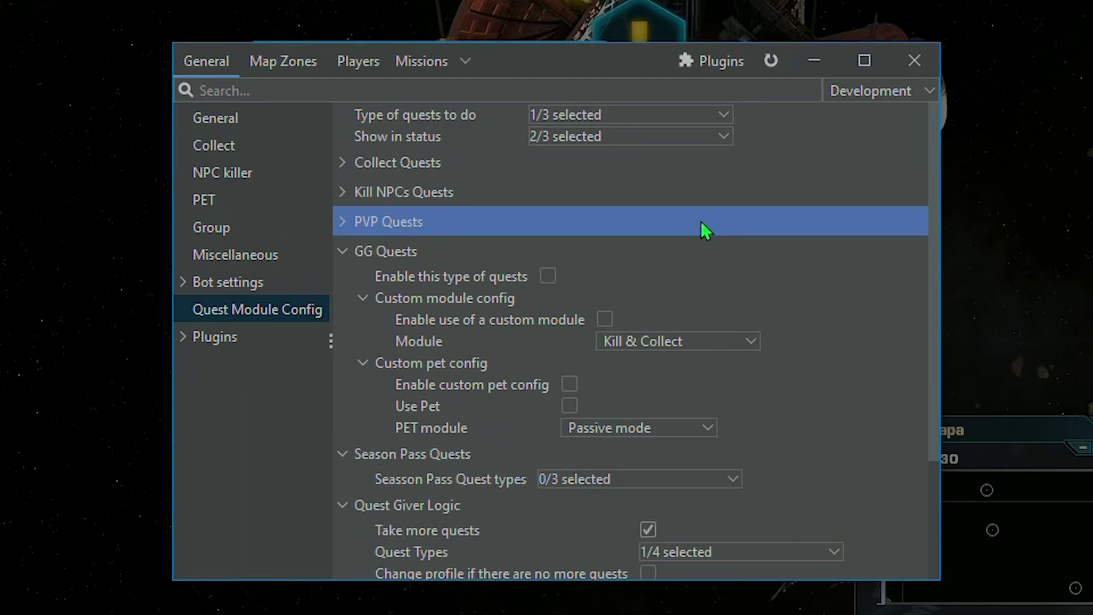
double_click(700, 251)
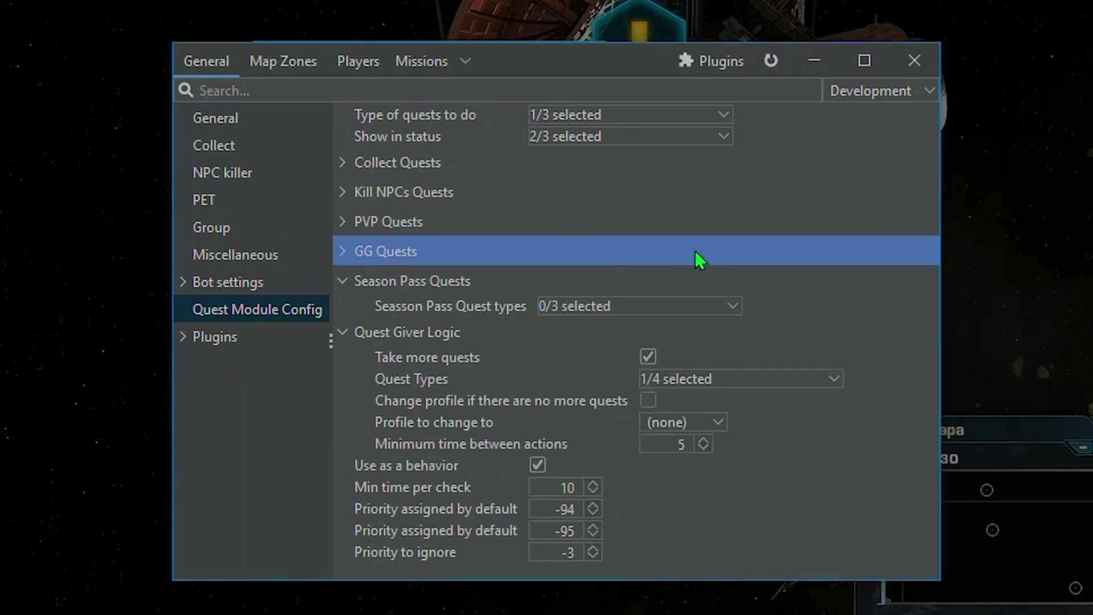
double_click(696, 281)
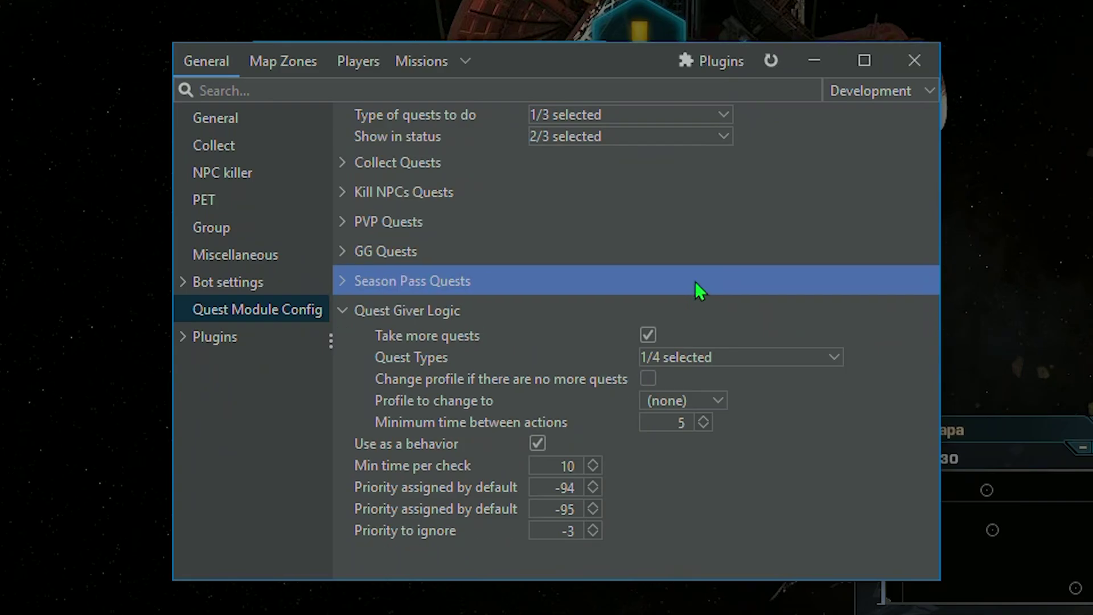
double_click(608, 164)
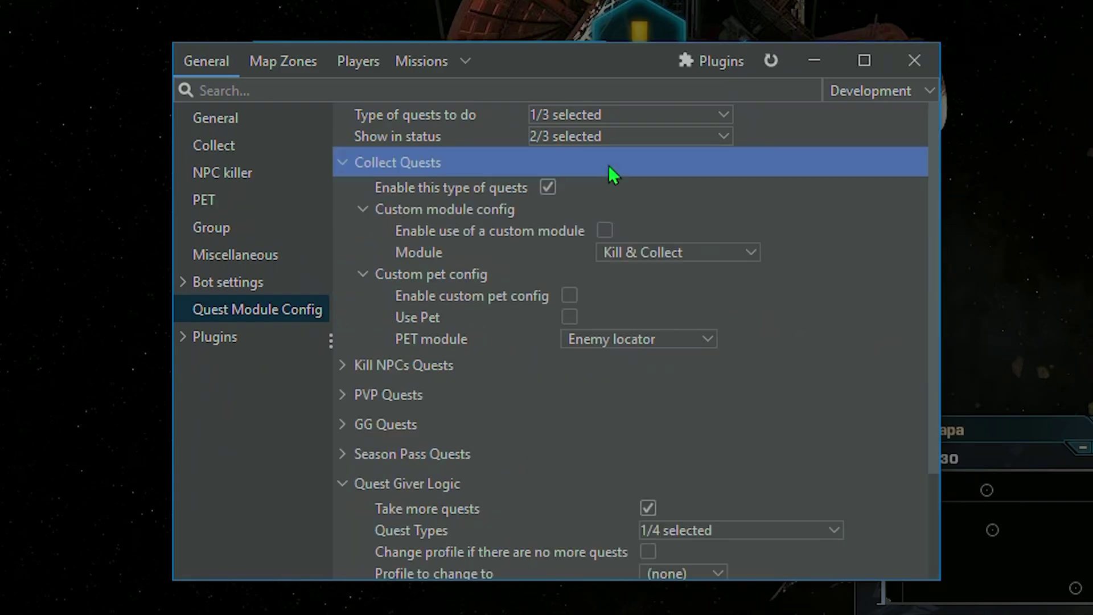
Change the Collect Quests module from Kill & Collect to Collector and check its PET module.
click(351, 191)
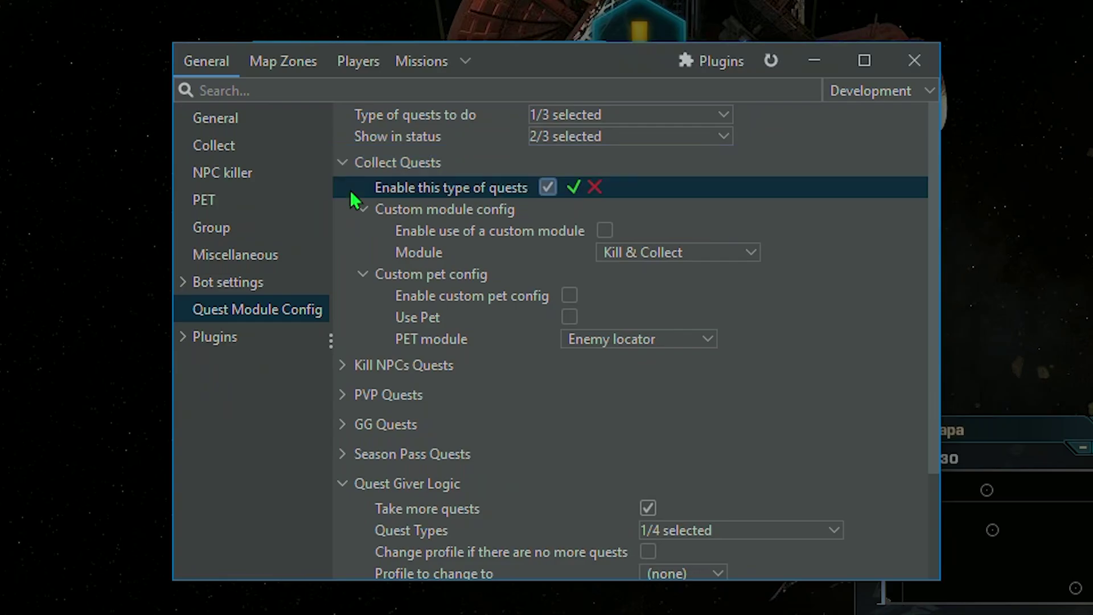
click(355, 230)
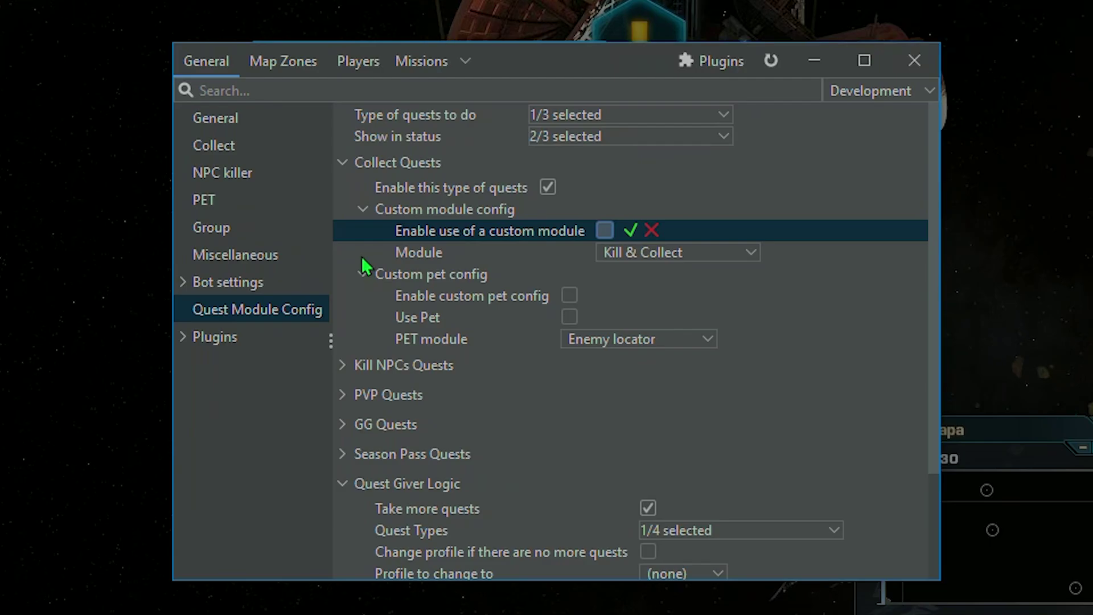
click(361, 255)
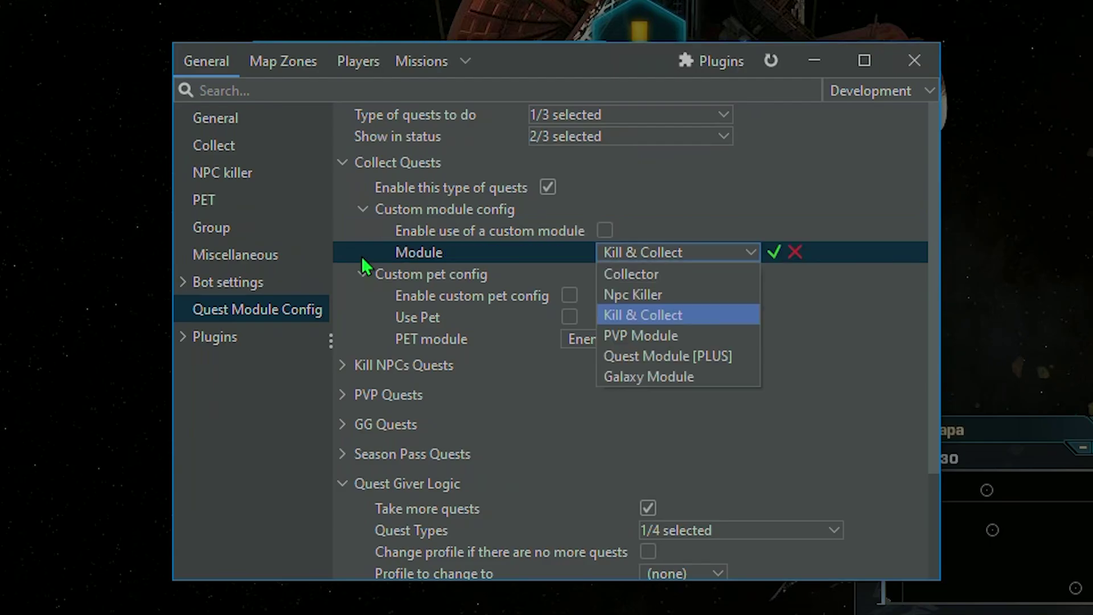
click(688, 262)
click(685, 255)
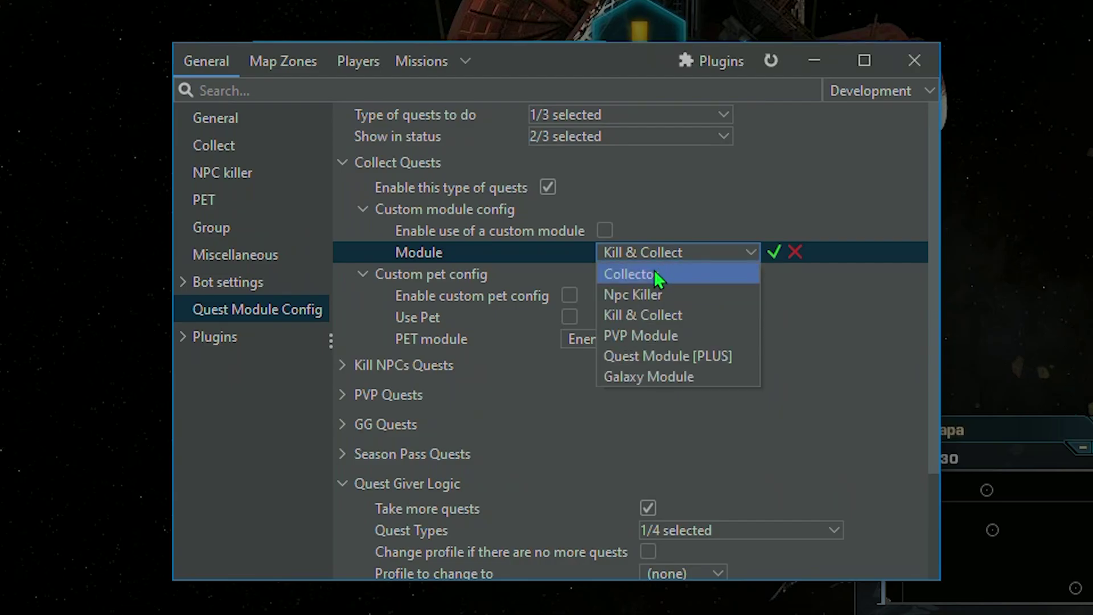
click(654, 273)
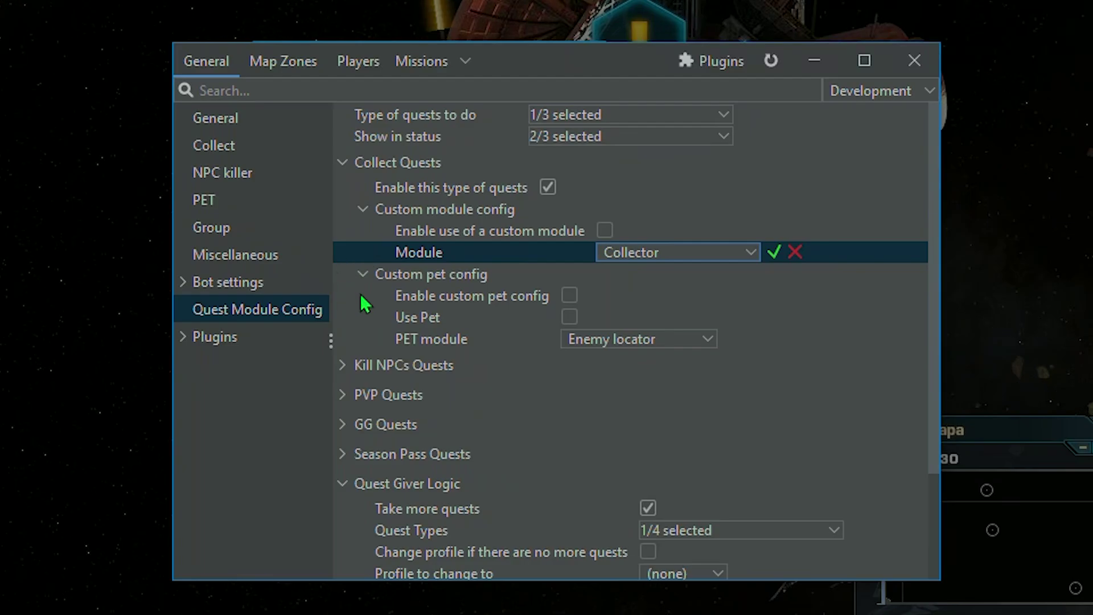
click(371, 342)
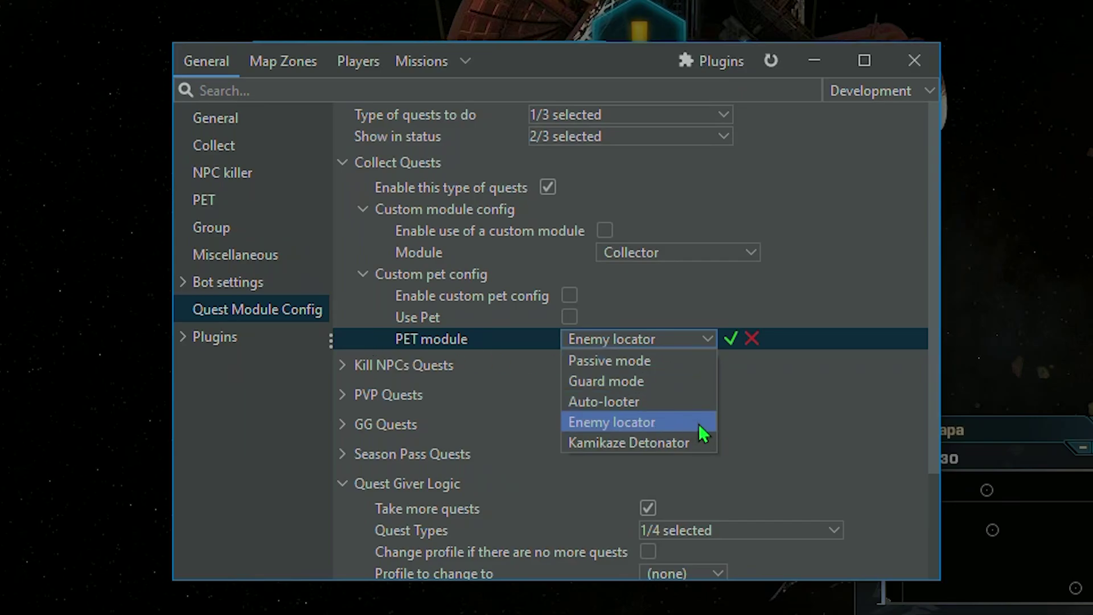
Keep Enemy locator as PET module for Collect and Kill NPCs Quests, then expand PVP Quests.
click(733, 338)
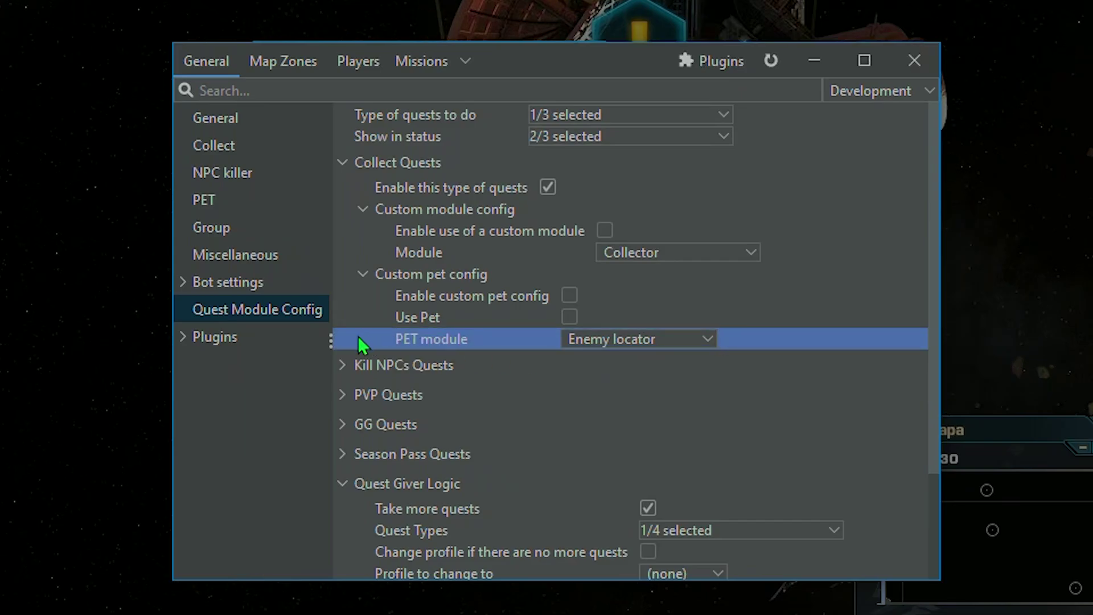
double_click(555, 367)
scroll(555, 366, down, 6)
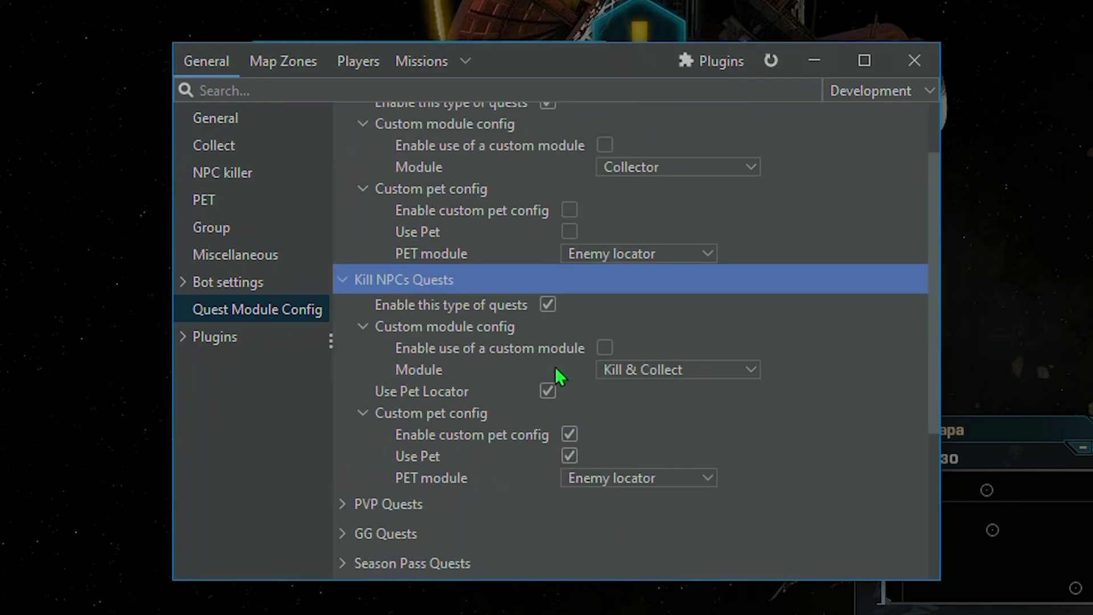
click(347, 222)
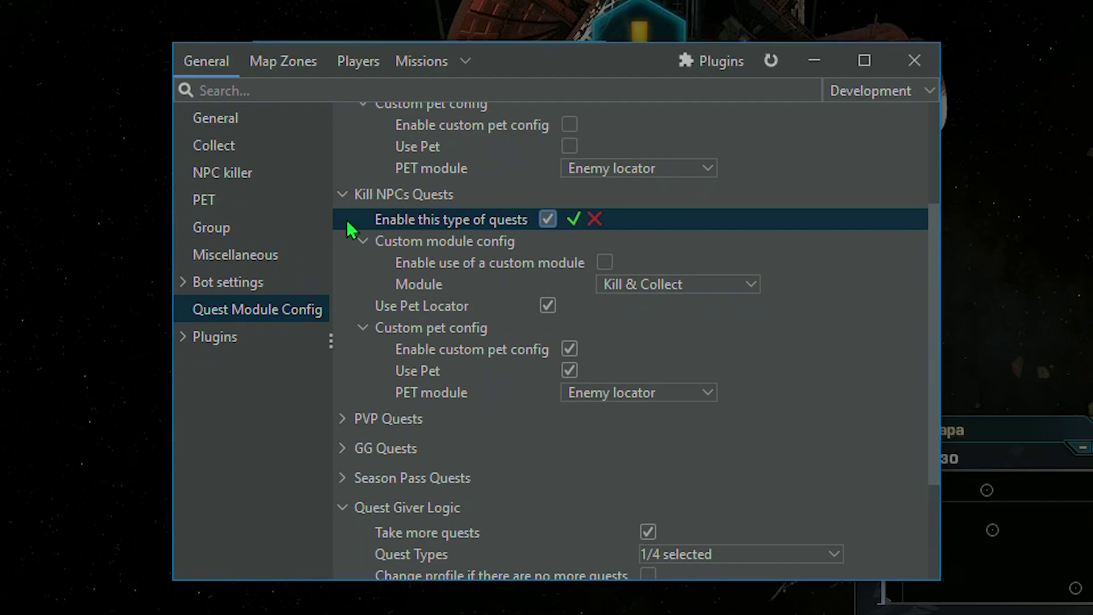
click(356, 266)
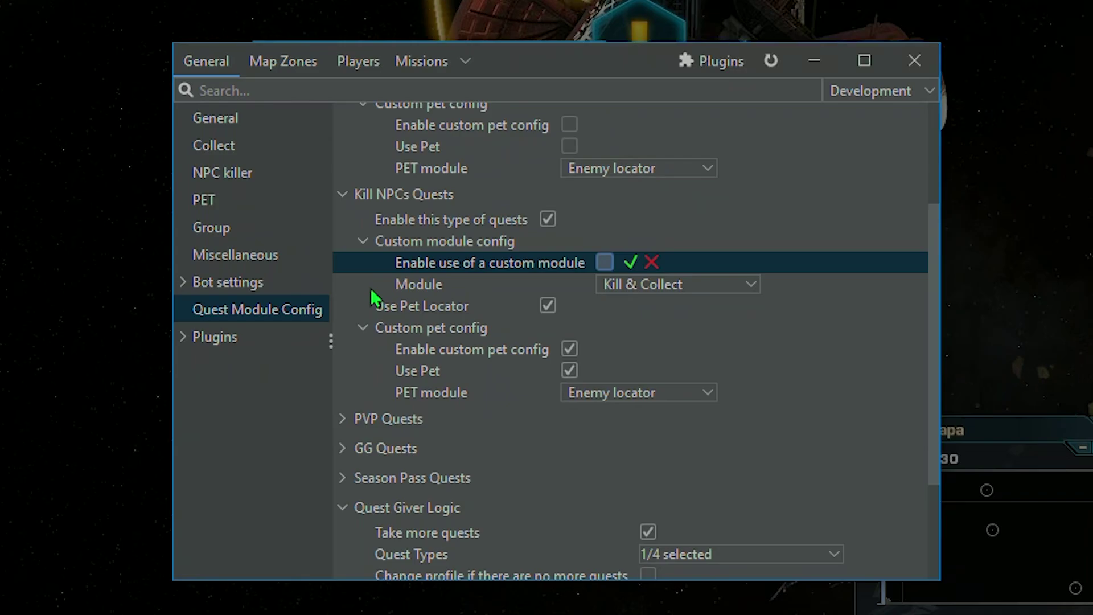
click(360, 310)
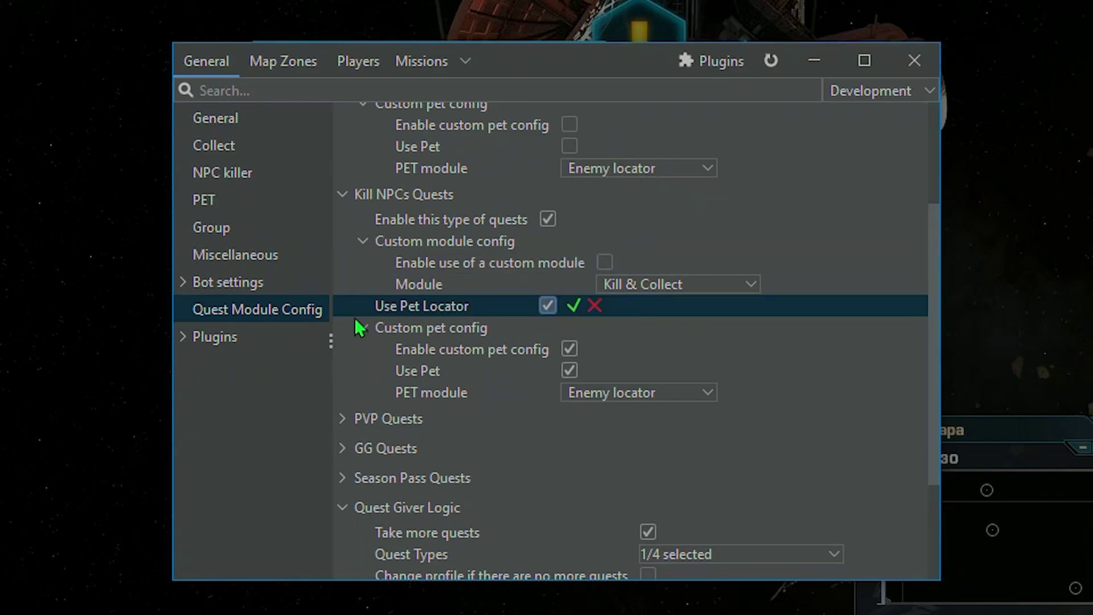
click(370, 399)
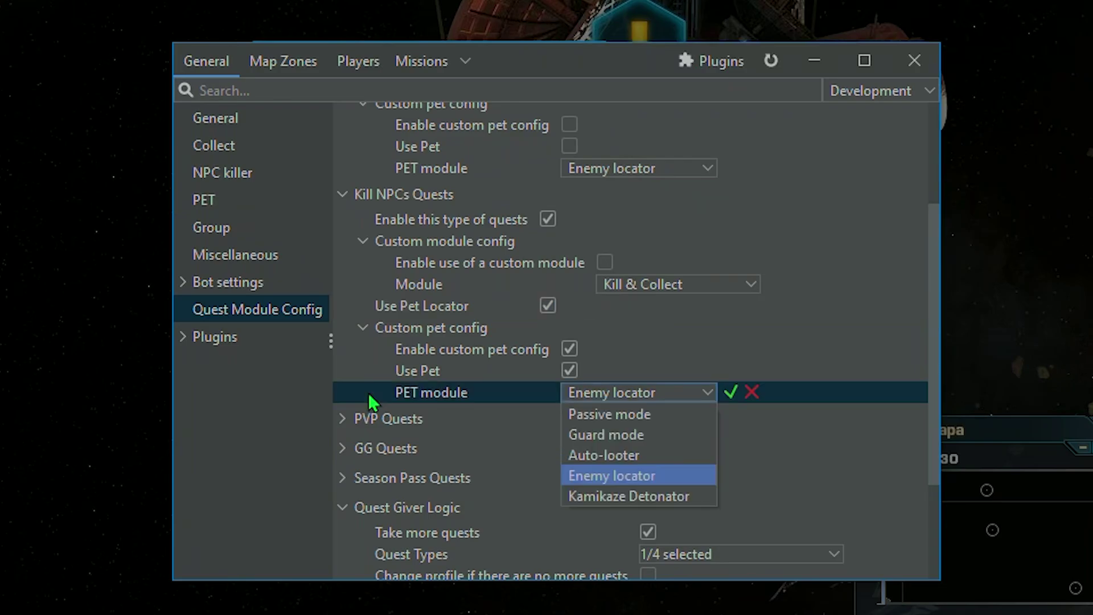
click(731, 392)
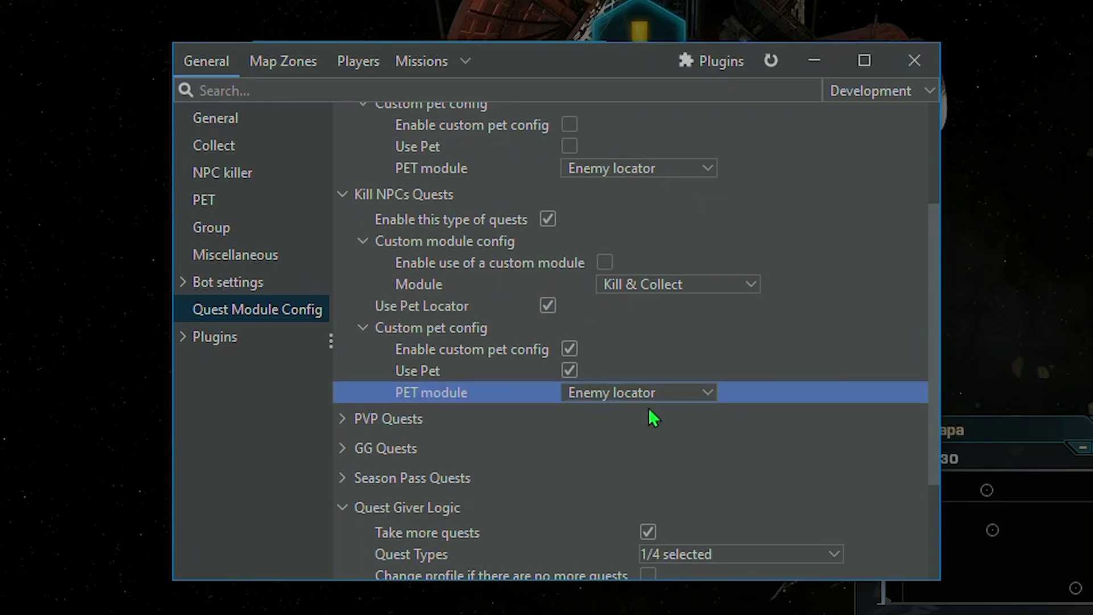
double_click(585, 426)
Set the PVP Quests module to PVP Module and expand GG Quests.
scroll(578, 410, down, 3)
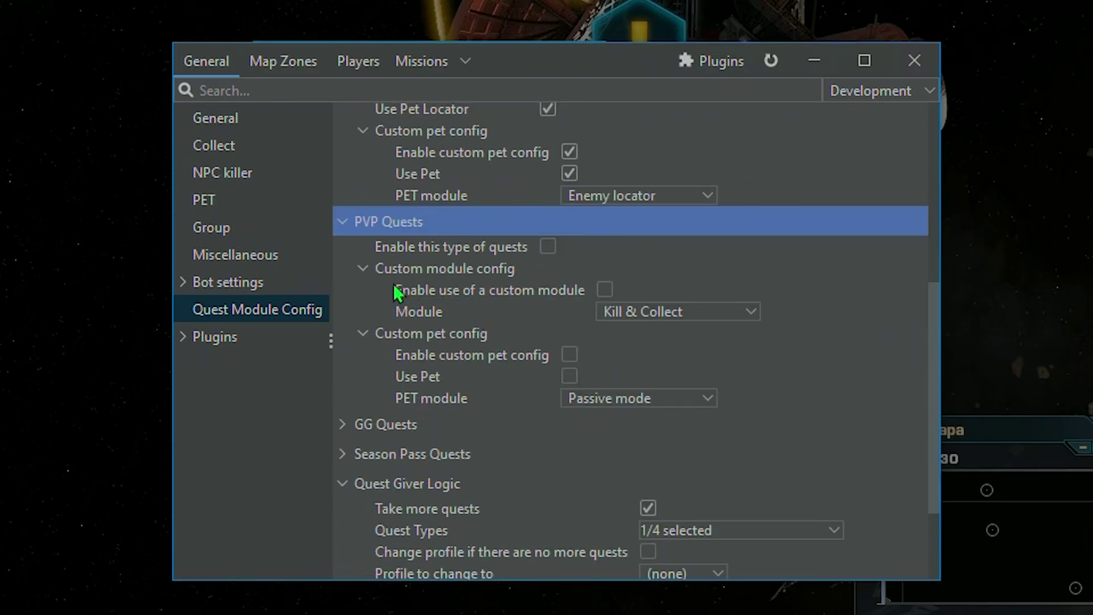
click(353, 313)
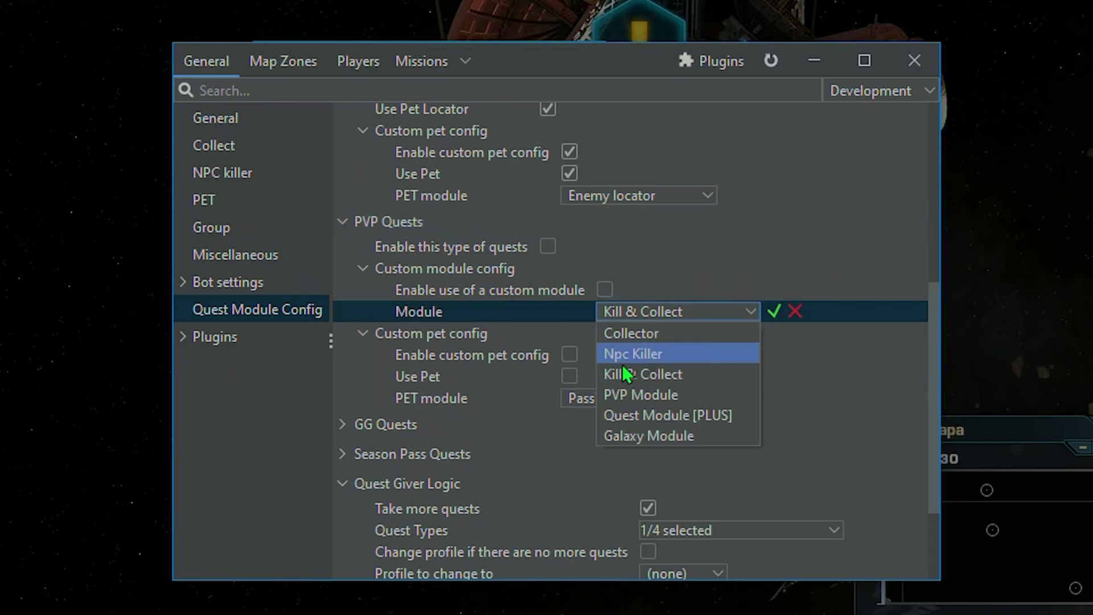
click(704, 400)
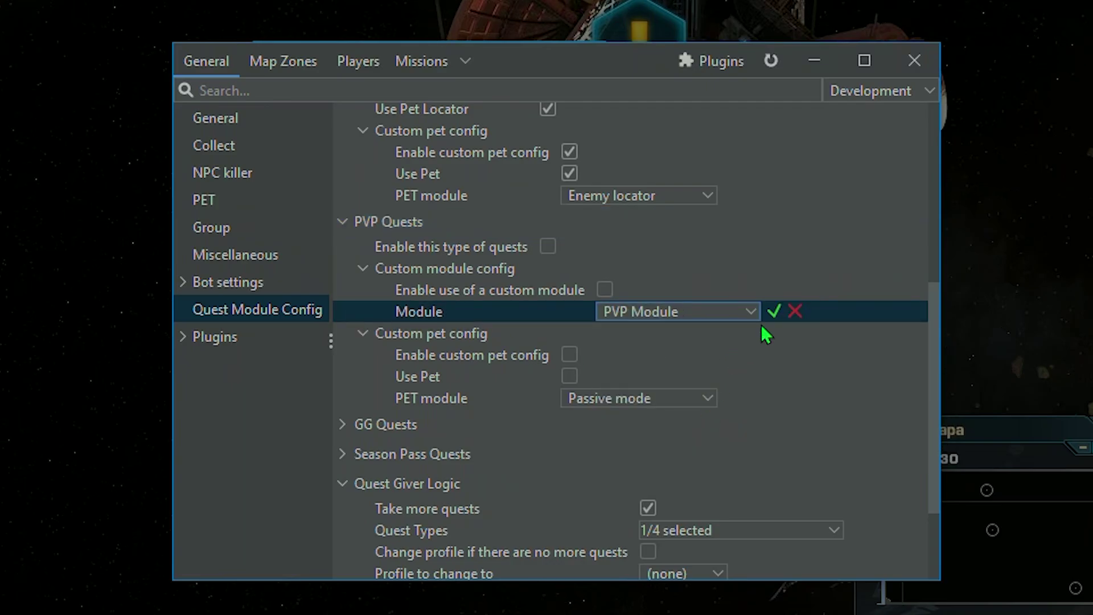
click(776, 315)
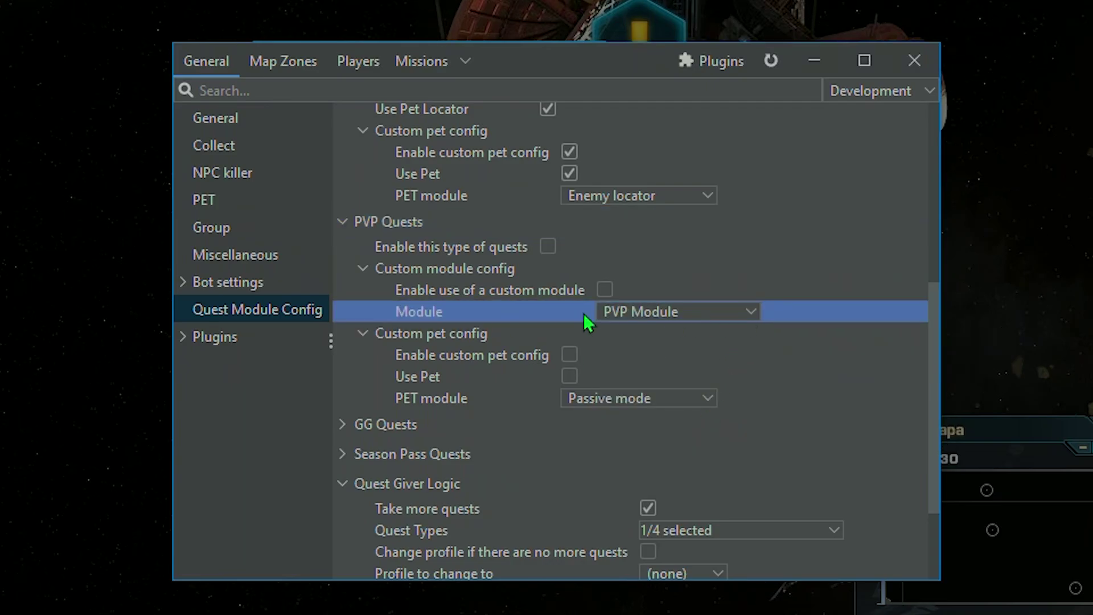
double_click(464, 422)
scroll(464, 432, down, 3)
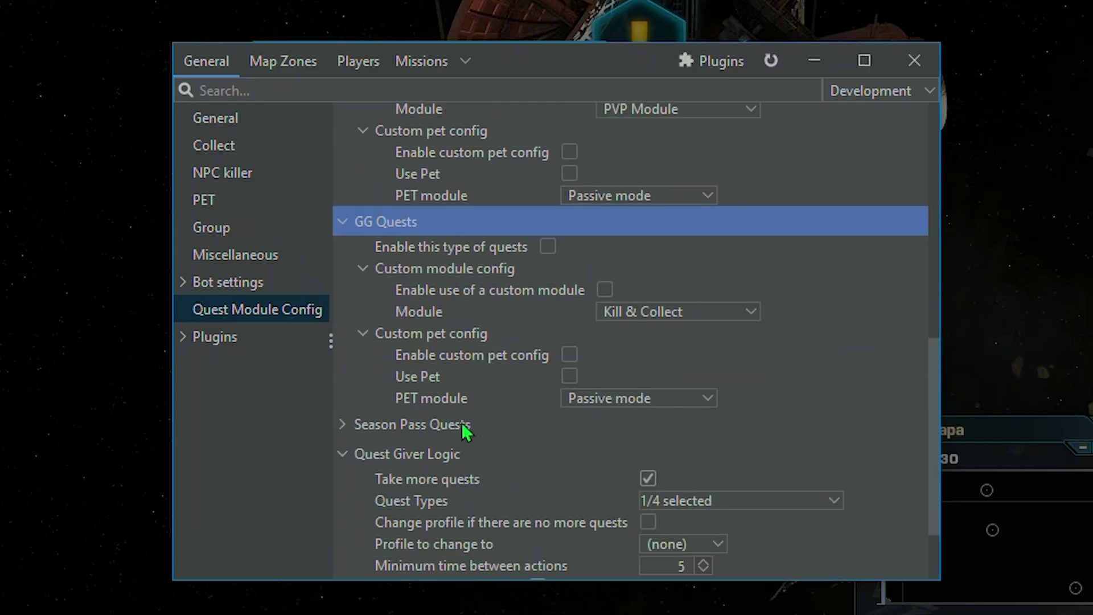
Switch the General main module to Galaxy Module and back to Quest Module [PLUS].
click(294, 121)
scroll(561, 131, up, 3)
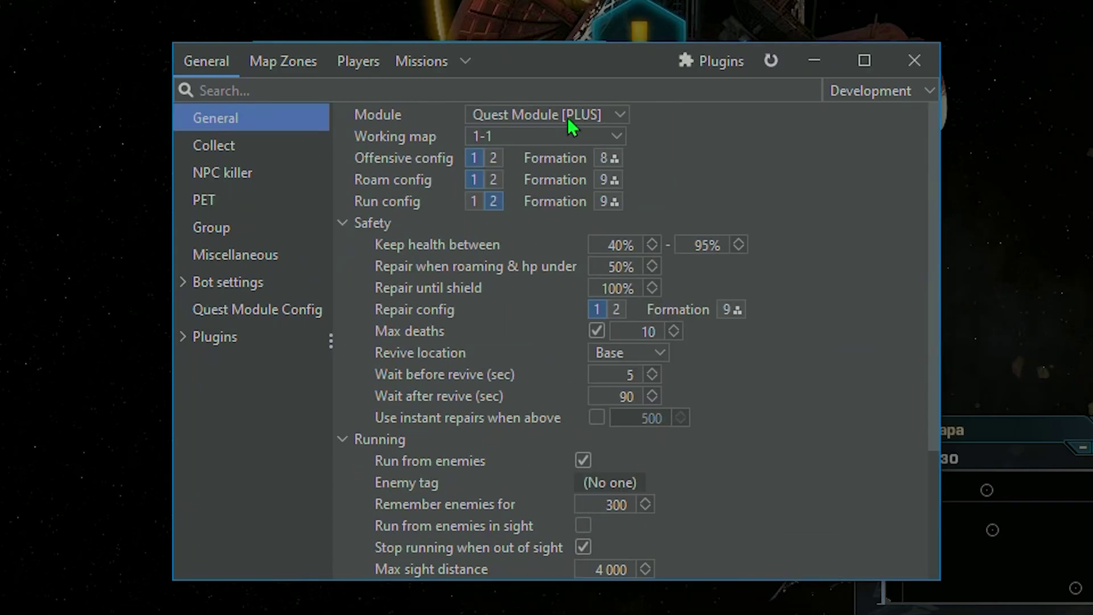
click(567, 117)
click(544, 241)
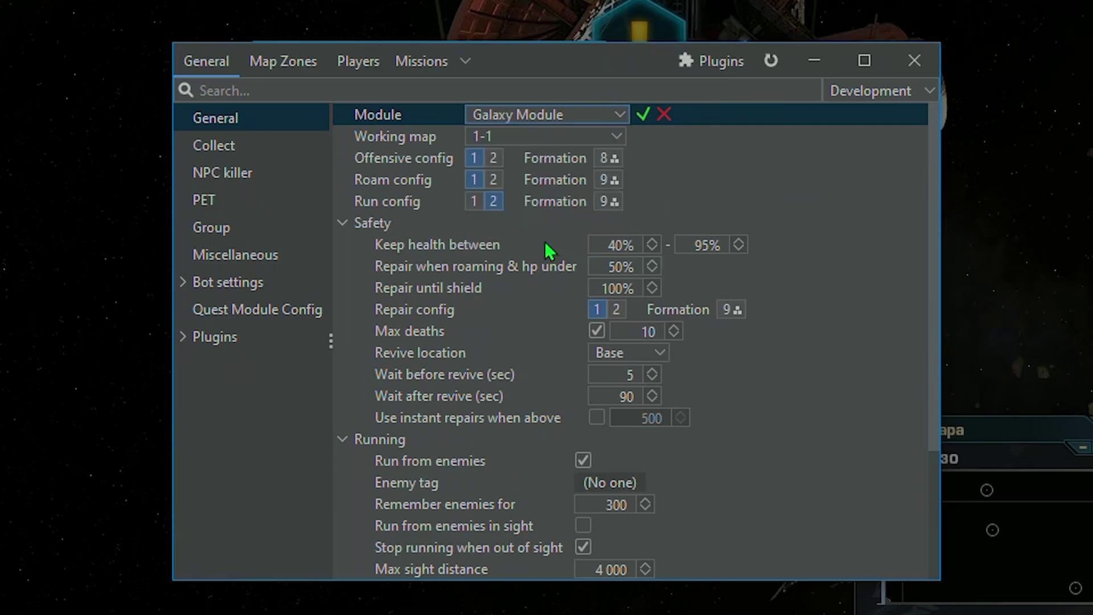
click(559, 110)
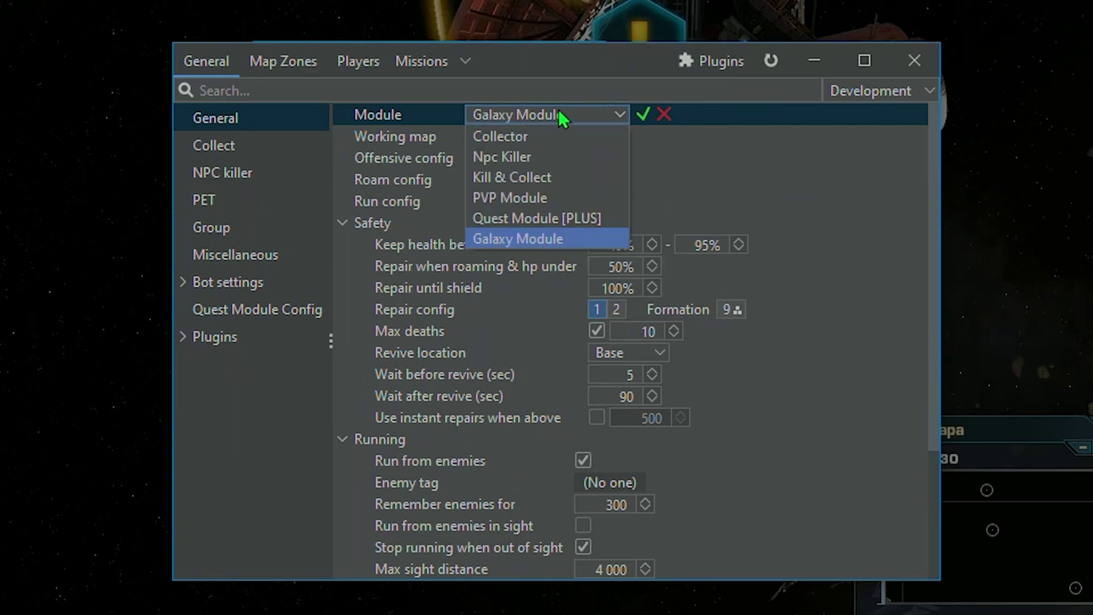
click(548, 218)
Back in Quest Module Config, leave Season Pass quest types at 0/3 and keep Use as a behavior on.
click(268, 309)
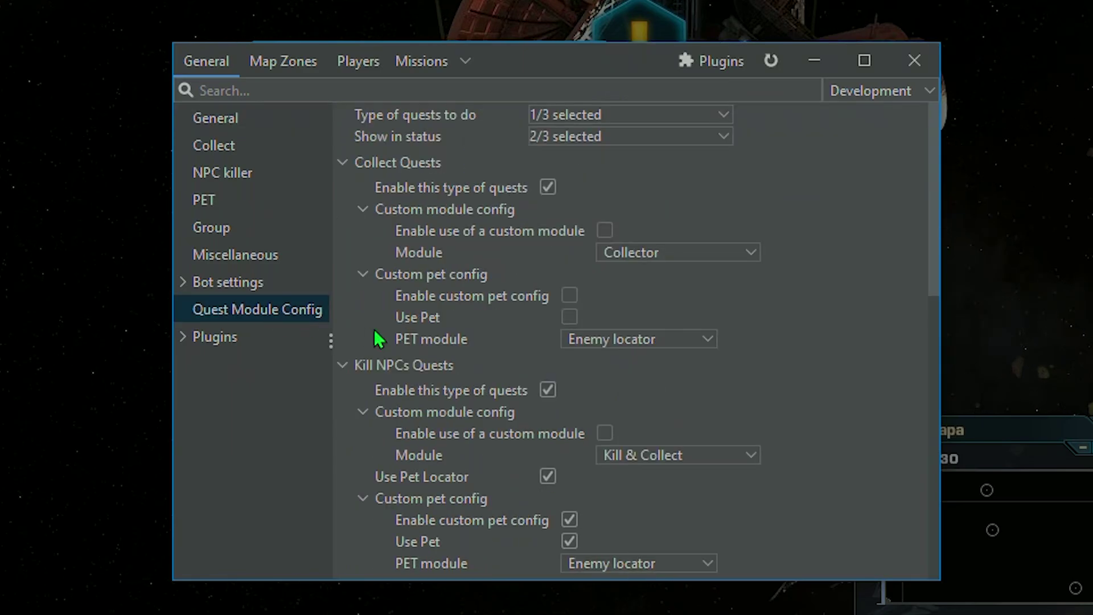
scroll(439, 339, down, 5)
scroll(439, 348, down, 4)
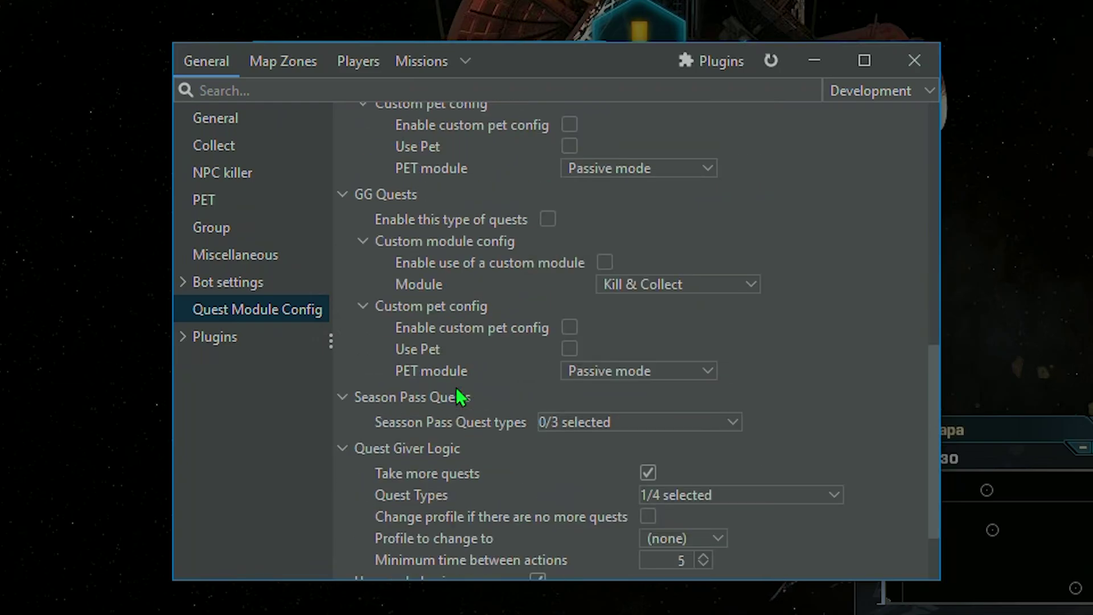
click(732, 421)
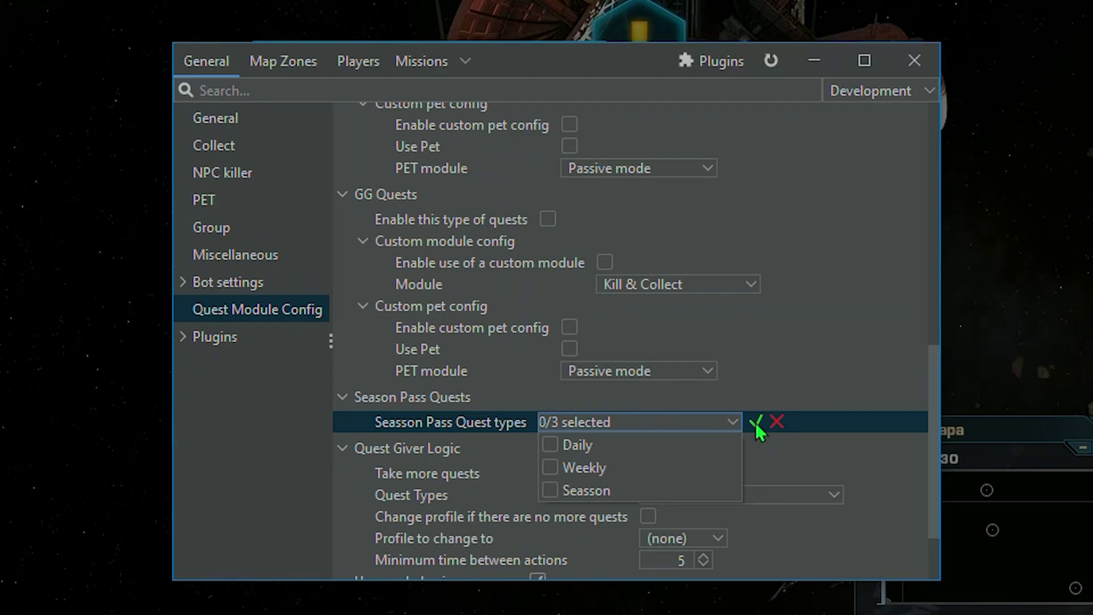
click(756, 421)
scroll(637, 481, down, 2)
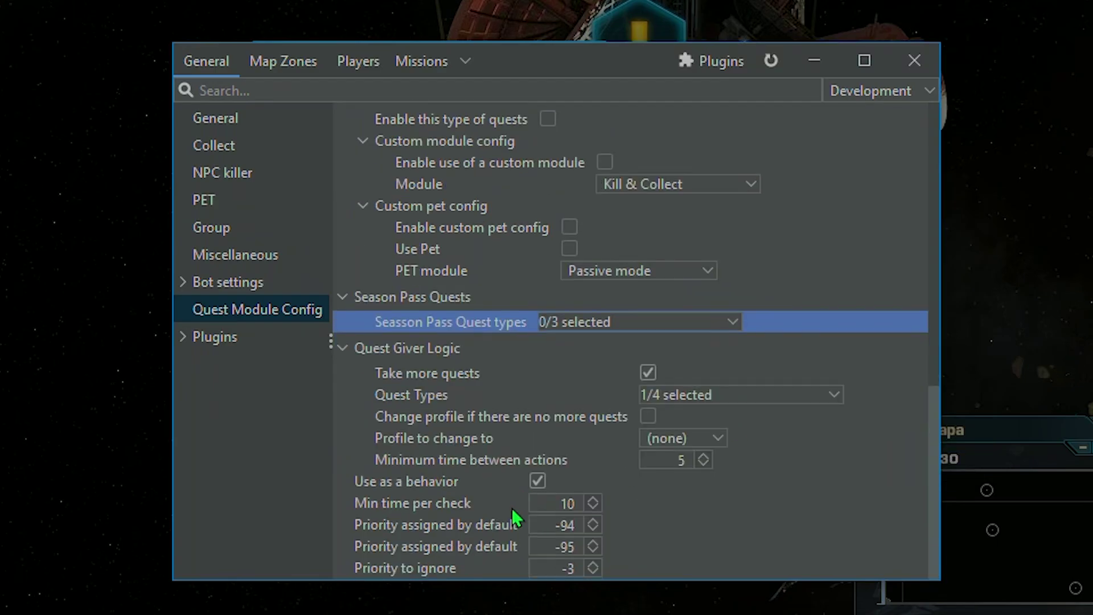
click(345, 486)
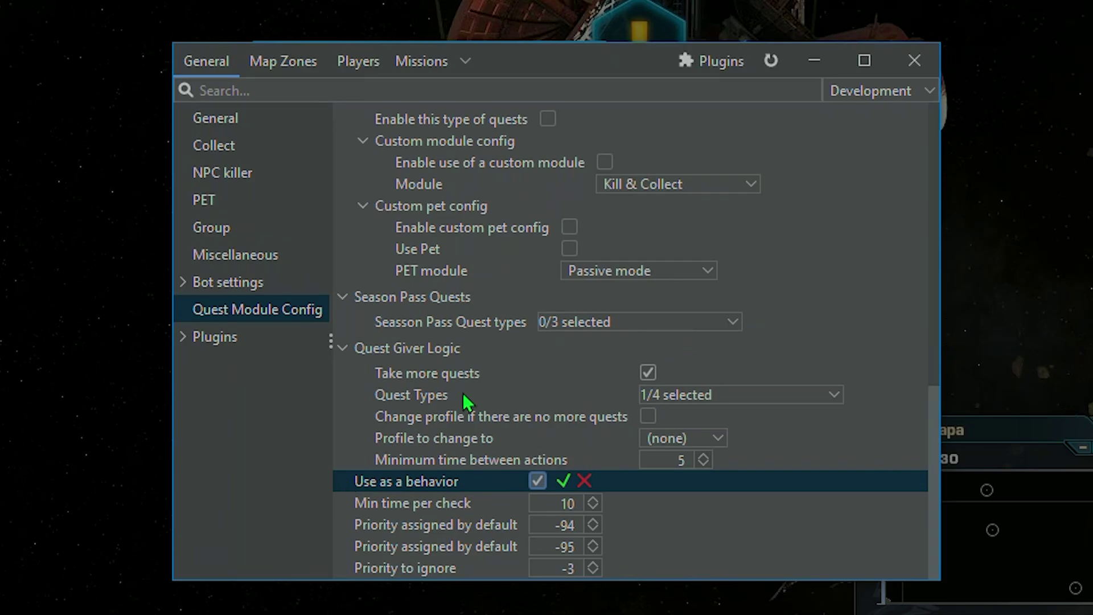
click(347, 376)
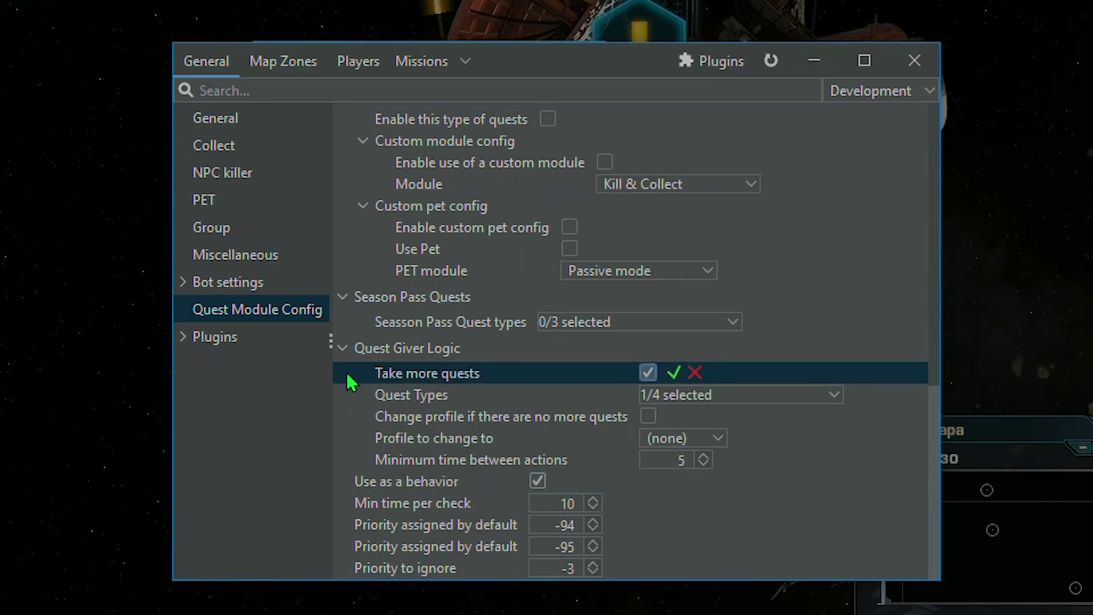
click(346, 398)
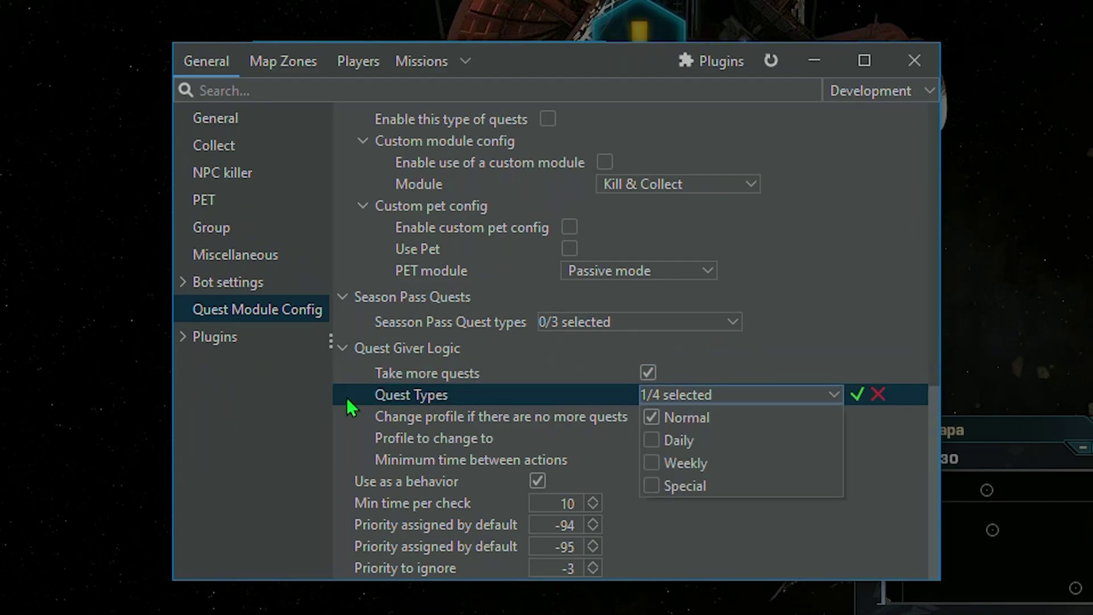
click(348, 422)
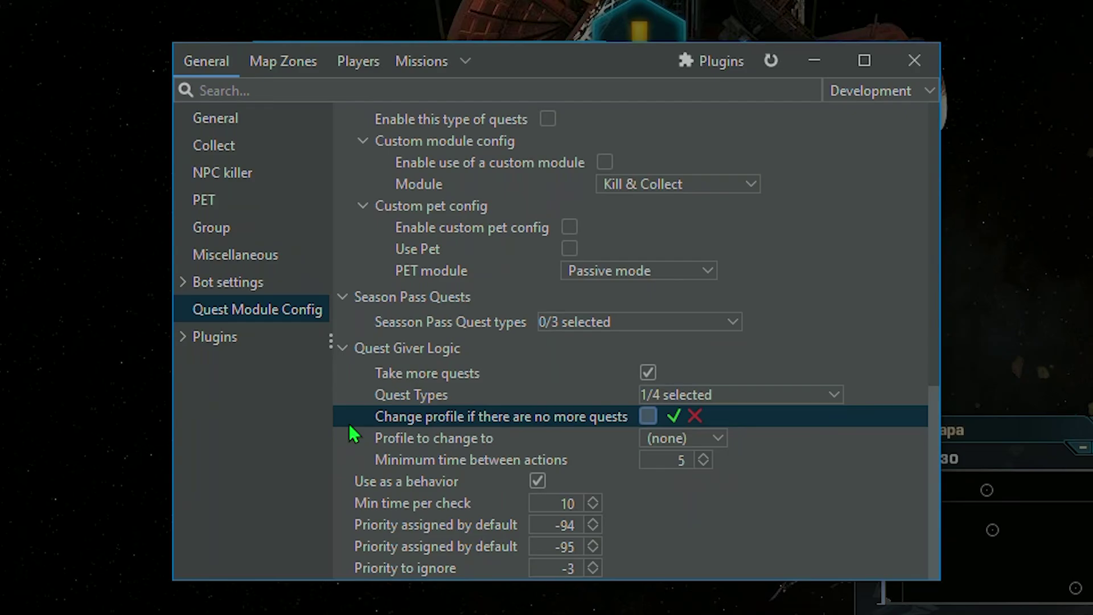
click(355, 462)
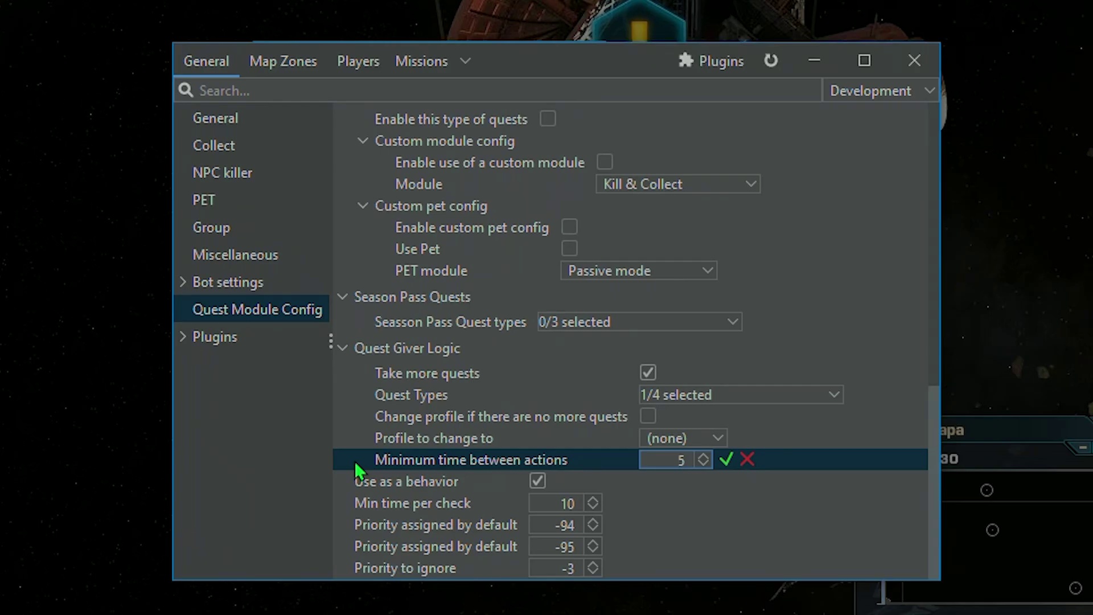
click(338, 503)
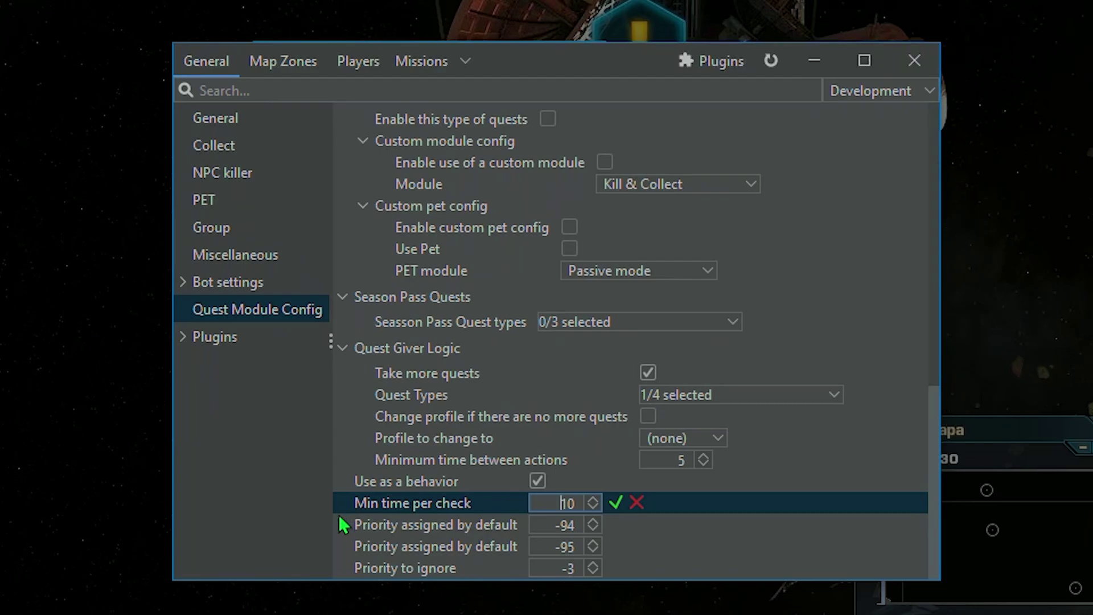
click(340, 525)
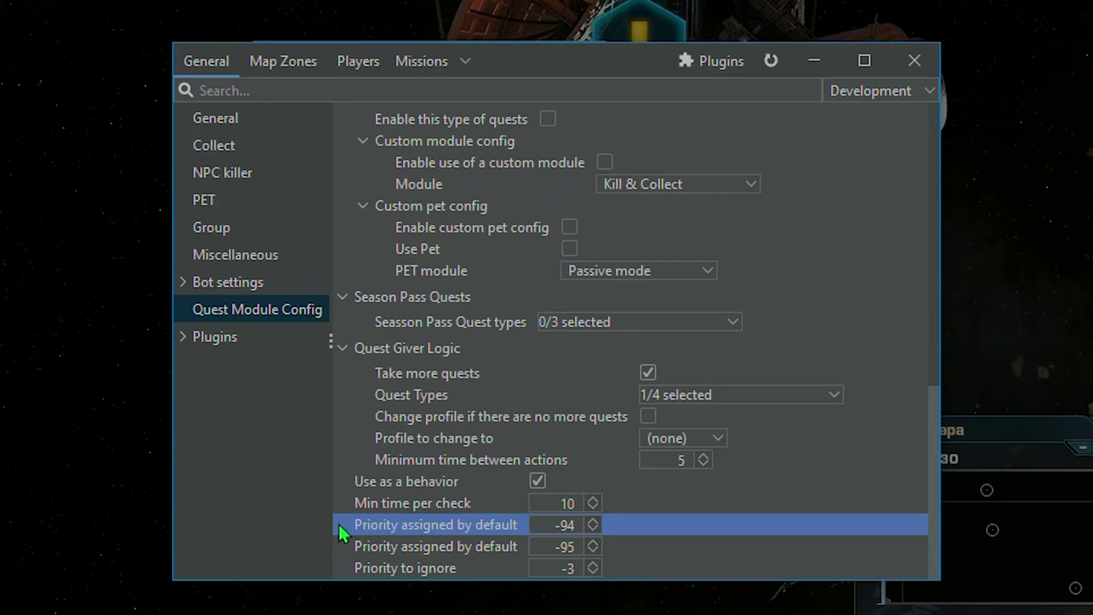
click(343, 569)
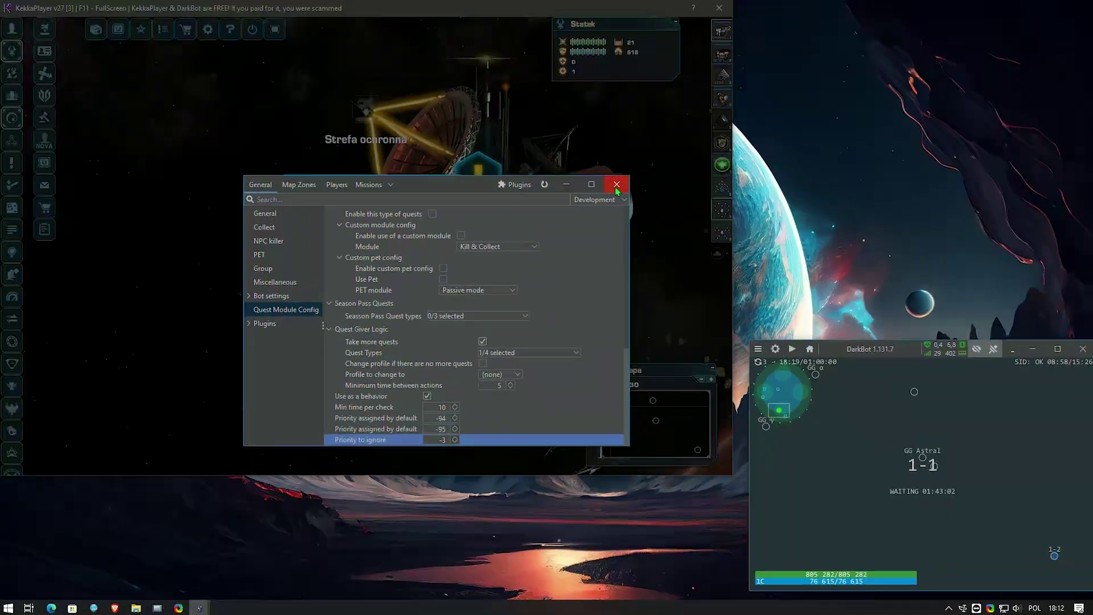
Close the Quest Module Config window and start the bot running on map 1-1.
click(617, 185)
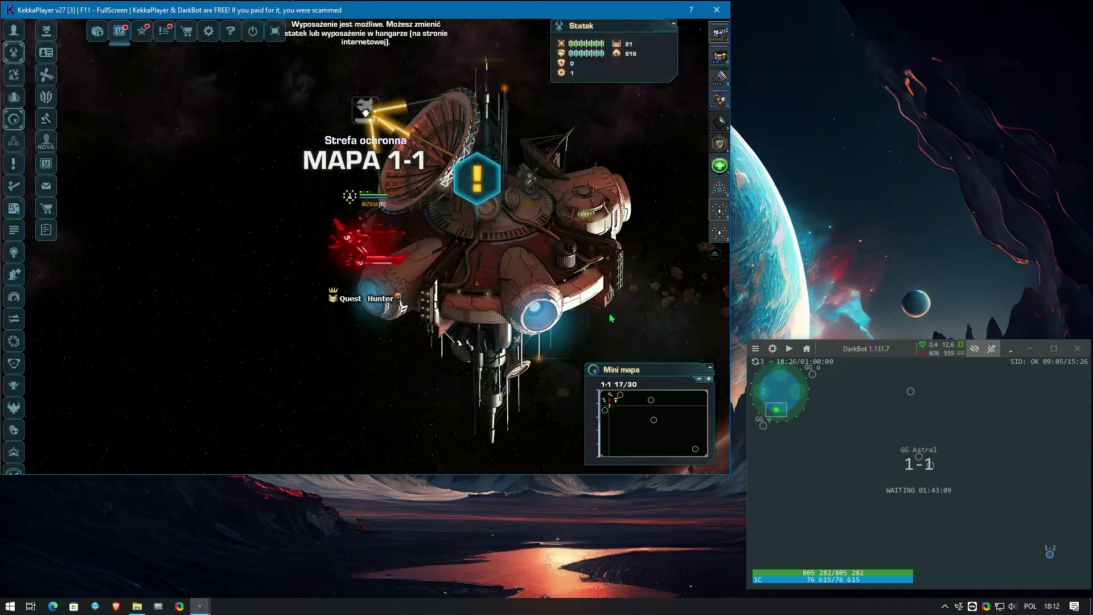
click(792, 352)
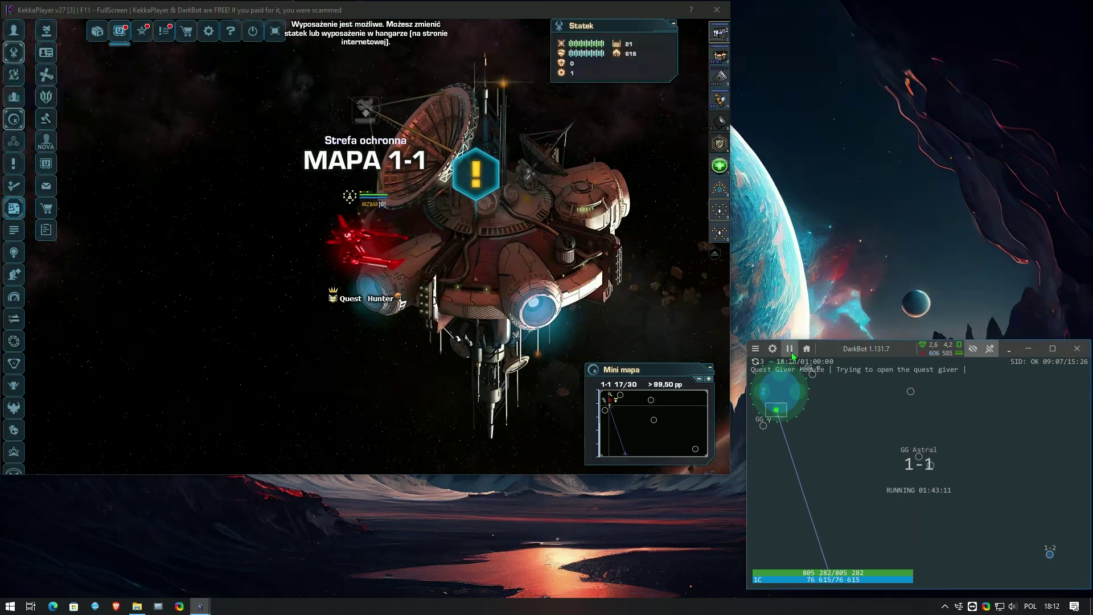